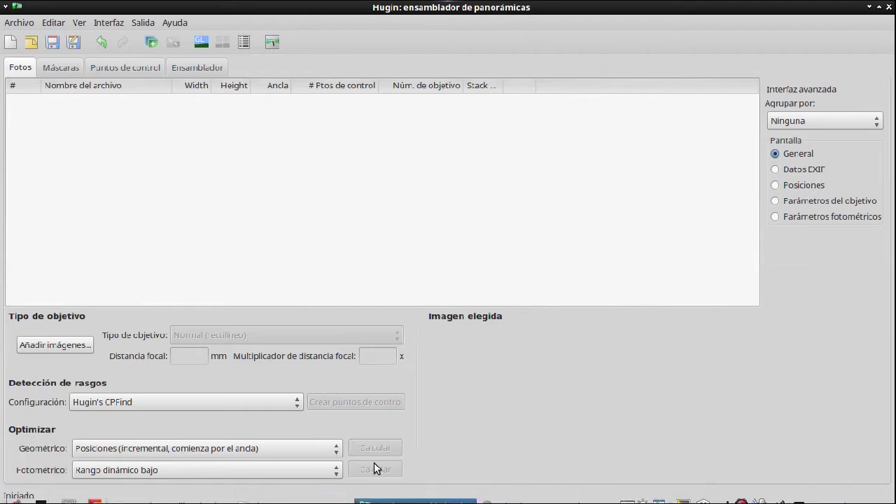
- Switch to the file manager and open slr-canon.xml from the /usr/share/lensfun folder
{"action": "mouse_move", "coordinate": [530, 499]}
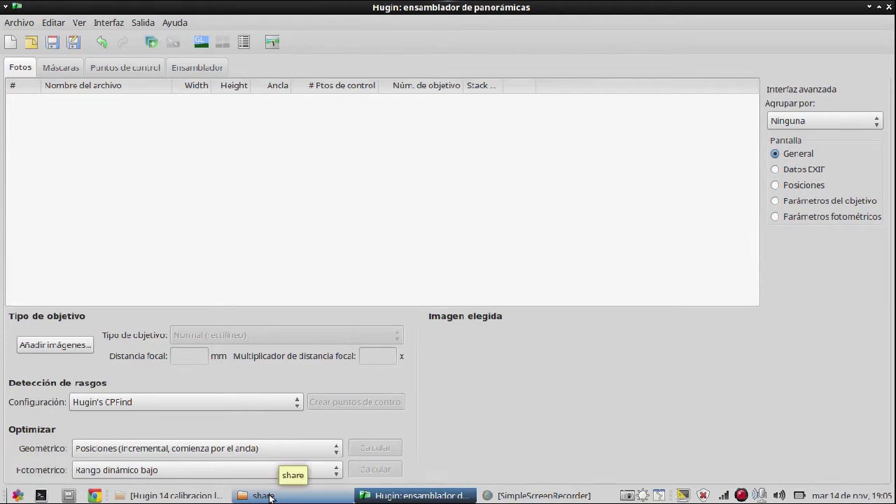
{"action": "left_click", "coordinate": [242, 497]}
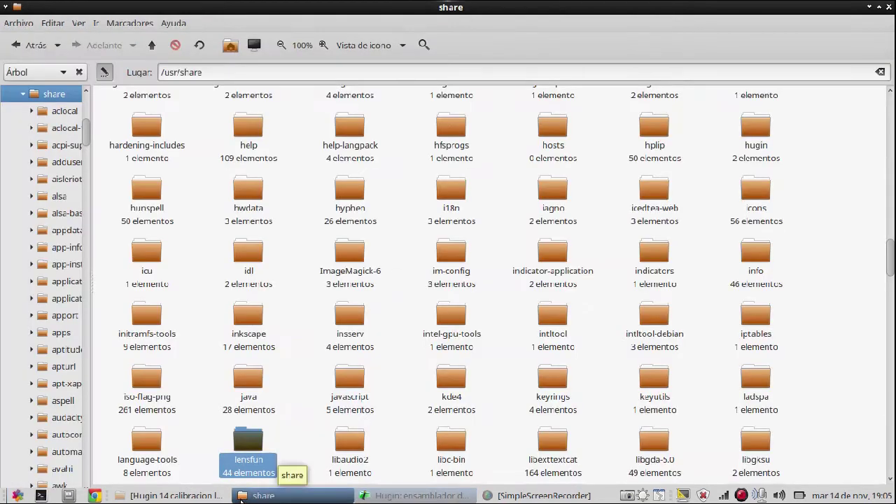
{"action": "scroll", "coordinate": [369, 367], "scroll_direction": "down", "scroll_amount": 5}
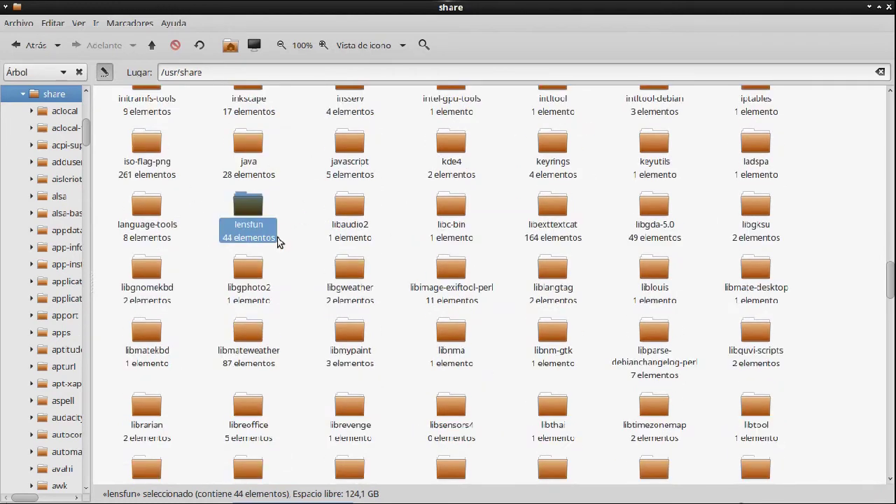
{"action": "double_click", "coordinate": [250, 210]}
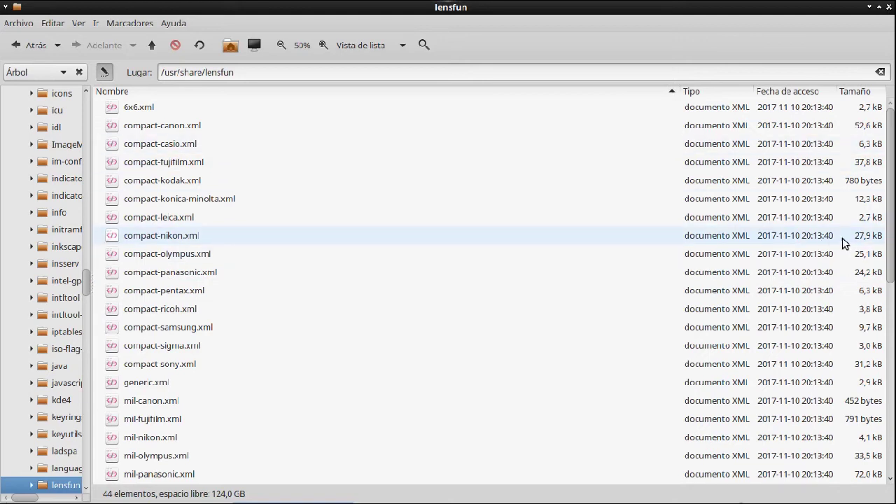
{"action": "left_click_drag", "start_coordinate": [892, 204], "coordinate": [892, 383]}
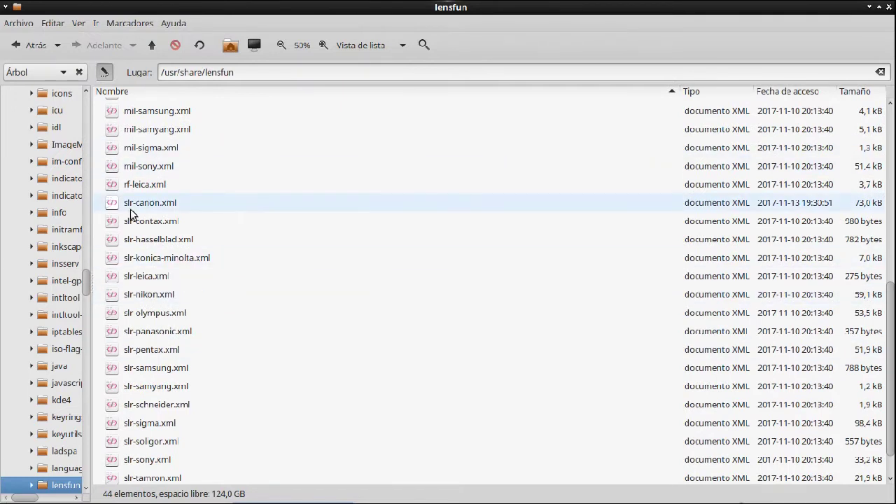
{"action": "left_click", "coordinate": [159, 202]}
{"action": "double_click", "coordinate": [159, 202]}
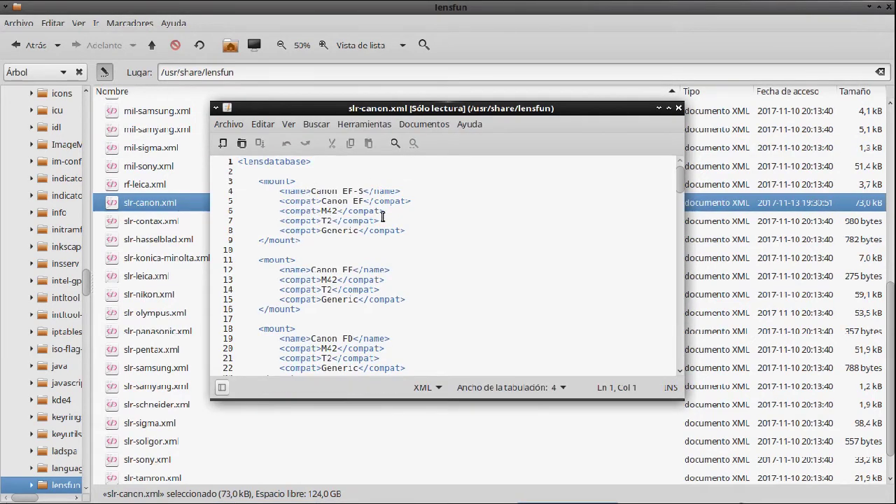
- Examine the camera entries and the lens distortion calibration entries in slr-canon.xml, and close the file
{"action": "scroll", "coordinate": [354, 263], "scroll_direction": "down", "scroll_amount": 4}
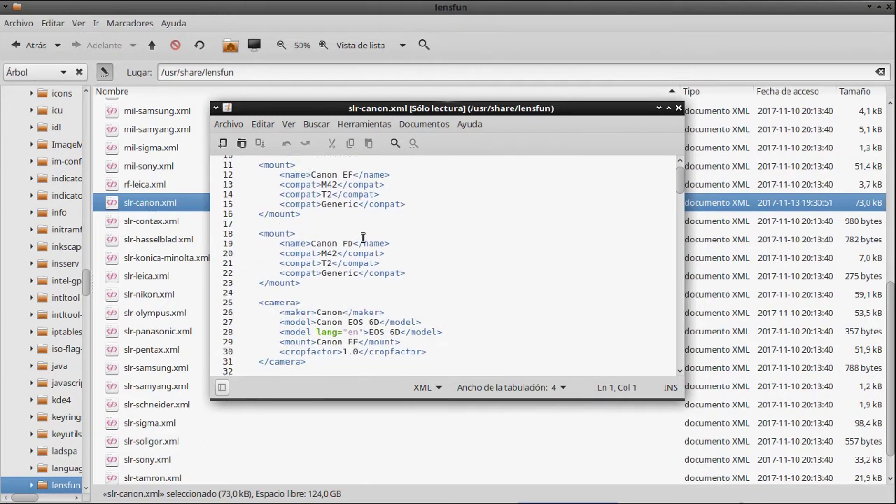
{"action": "scroll", "coordinate": [360, 235], "scroll_direction": "down", "scroll_amount": 1}
{"action": "scroll", "coordinate": [336, 227], "scroll_direction": "down", "scroll_amount": 3}
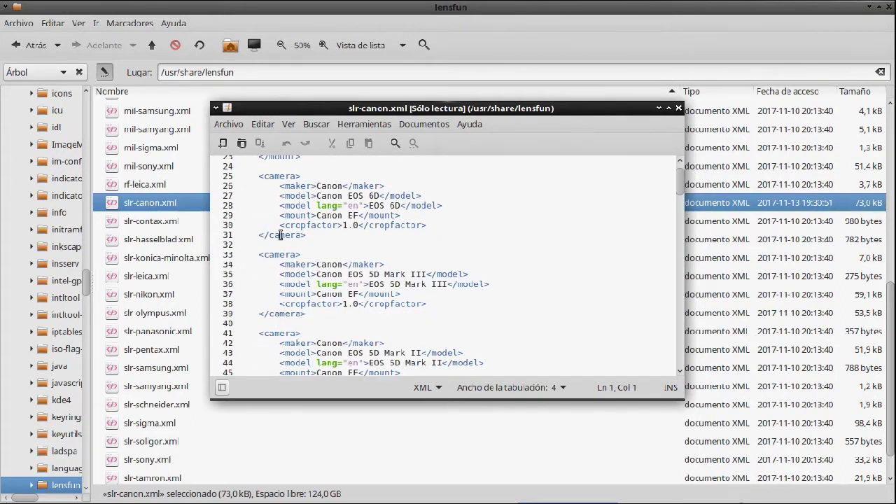
{"action": "scroll", "coordinate": [350, 264], "scroll_direction": "down", "scroll_amount": 10}
{"action": "scroll", "coordinate": [380, 268], "scroll_direction": "down", "scroll_amount": 20}
{"action": "scroll", "coordinate": [382, 264], "scroll_direction": "down", "scroll_amount": 18}
{"action": "scroll", "coordinate": [414, 252], "scroll_direction": "down", "scroll_amount": 17}
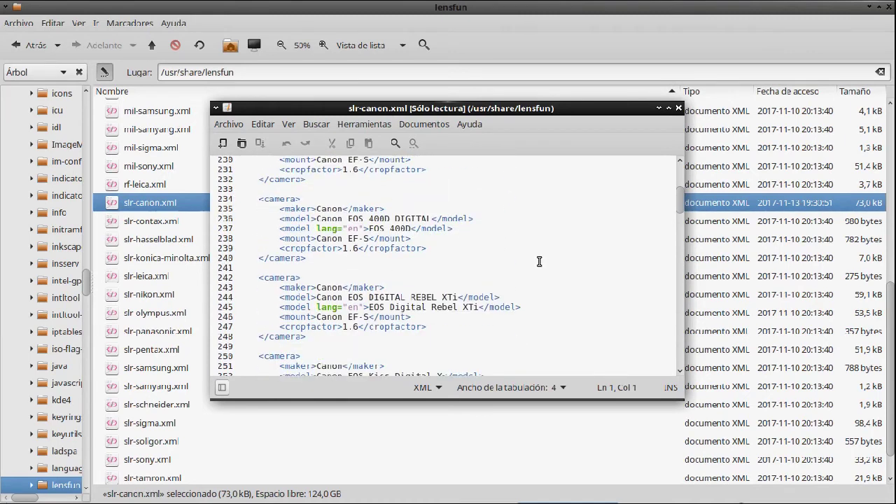
{"action": "left_click_drag", "start_coordinate": [679, 202], "coordinate": [679, 230]}
{"action": "scroll", "coordinate": [681, 230], "scroll_direction": "down", "scroll_amount": 20}
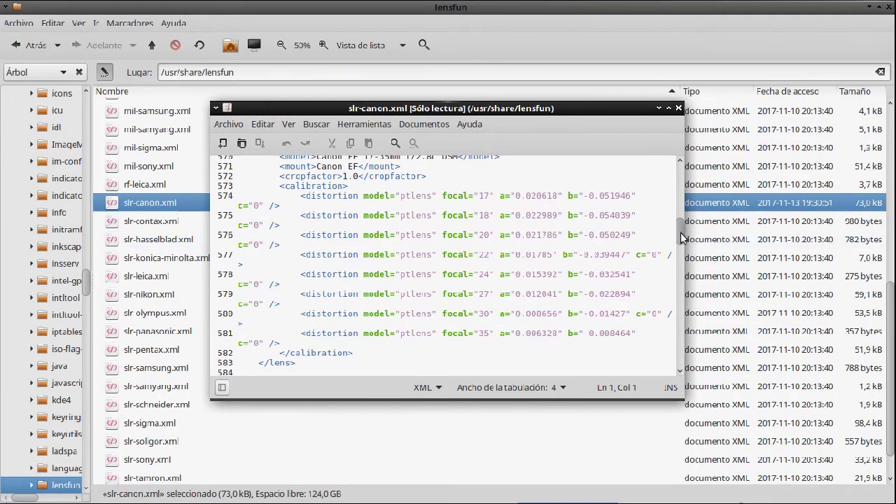
{"action": "scroll", "coordinate": [680, 238], "scroll_direction": "up", "scroll_amount": 5}
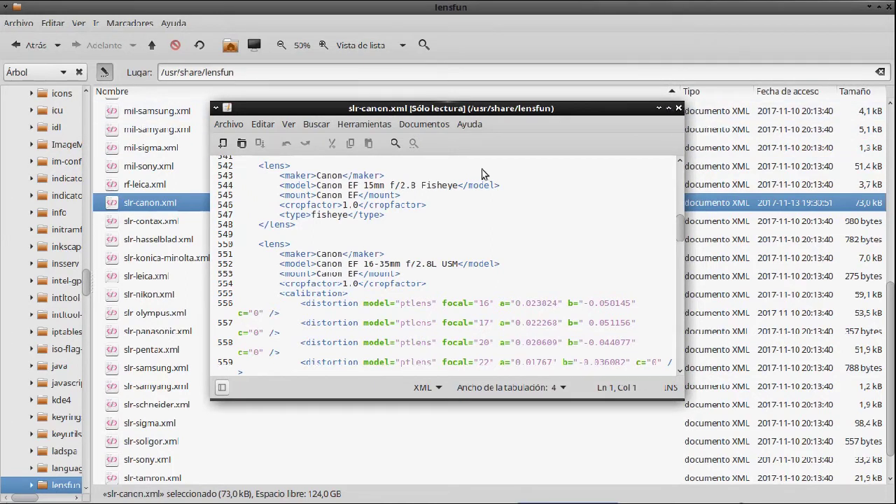
{"action": "key", "text": "ctrl+q"}
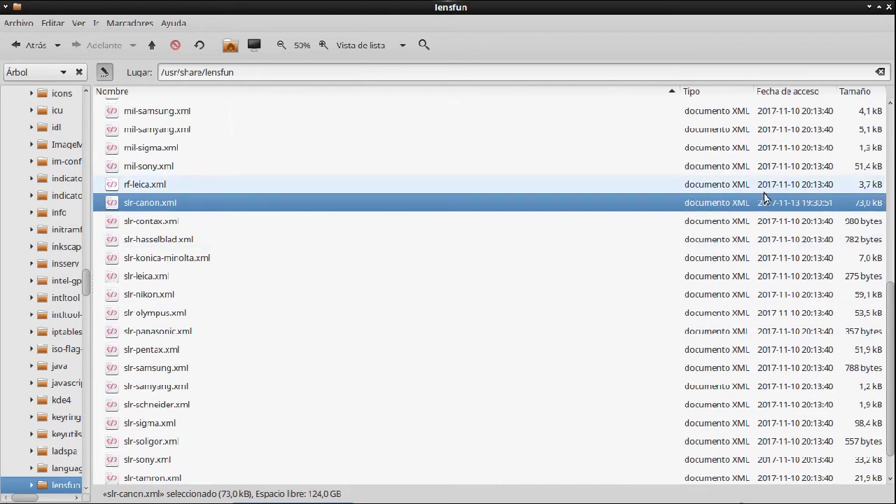
- Look over the other lens database files in the lensfun folder and close the folder window
{"action": "scroll", "coordinate": [894, 333], "scroll_direction": "down", "scroll_amount": 2}
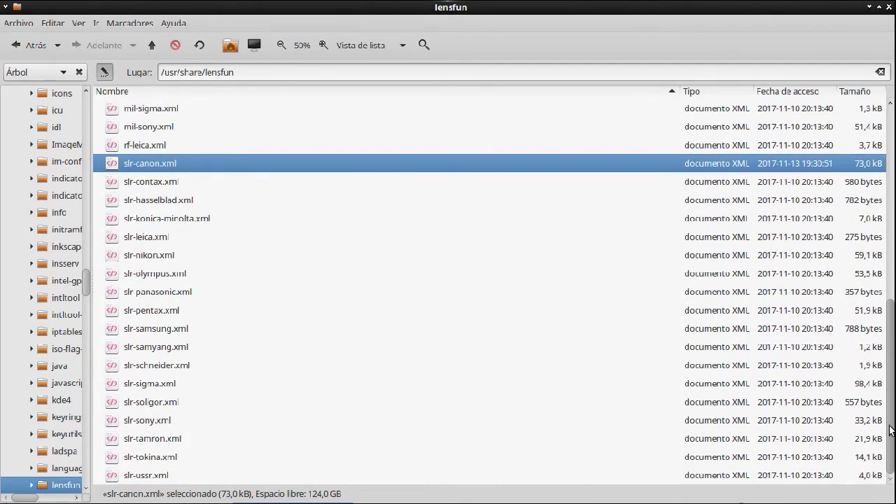
{"action": "scroll", "coordinate": [890, 455], "scroll_direction": "up", "scroll_amount": 9}
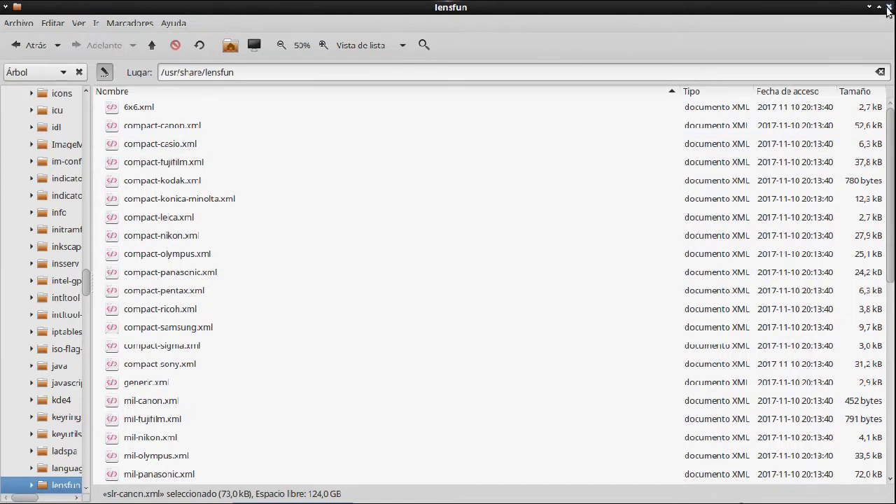
{"action": "left_click", "coordinate": [888, 7]}
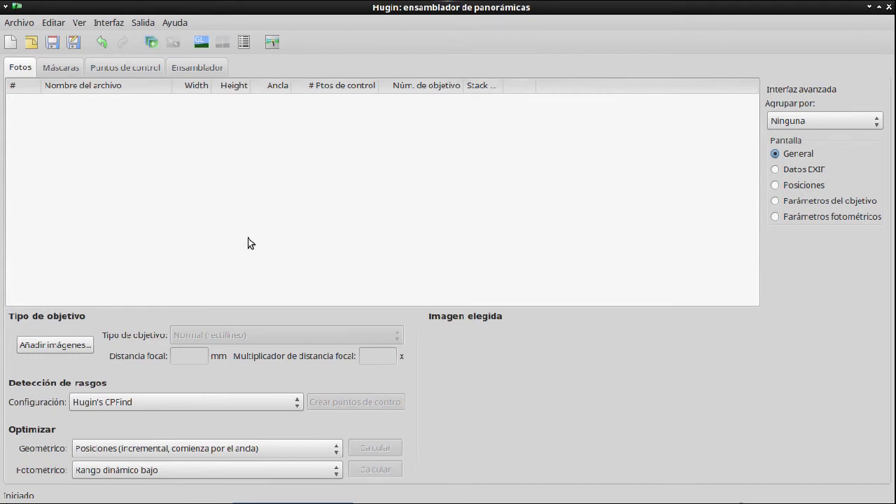
- Add IMG_2383.jpg from the Hugin 14 calibracion lente folder to the Hugin project and select it in the photo list
{"action": "mouse_move", "coordinate": [223, 498]}
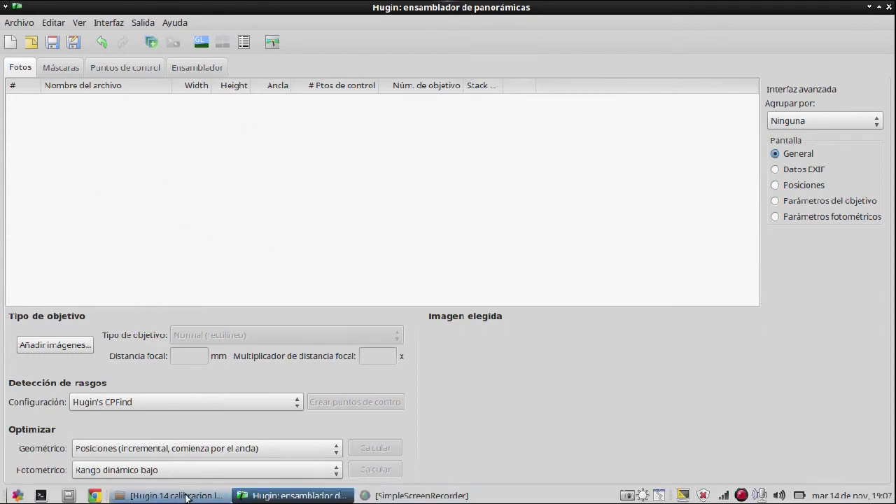
{"action": "left_click", "coordinate": [53, 346]}
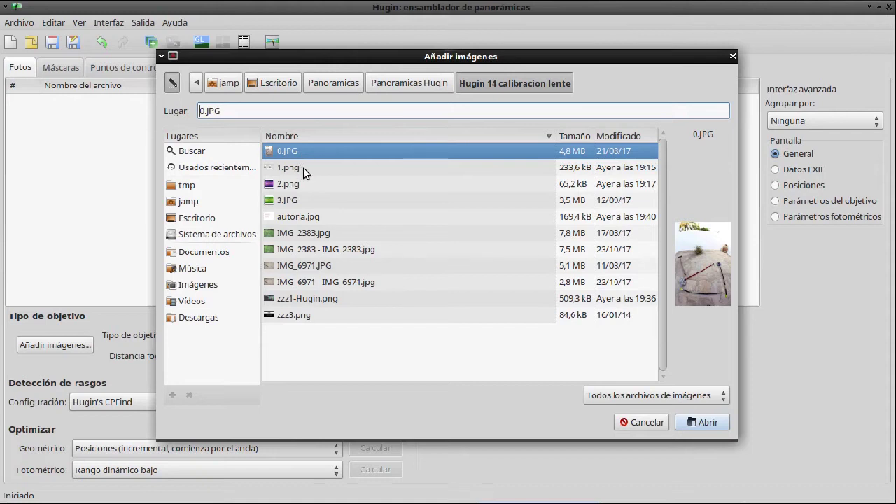
{"action": "left_click", "coordinate": [302, 167]}
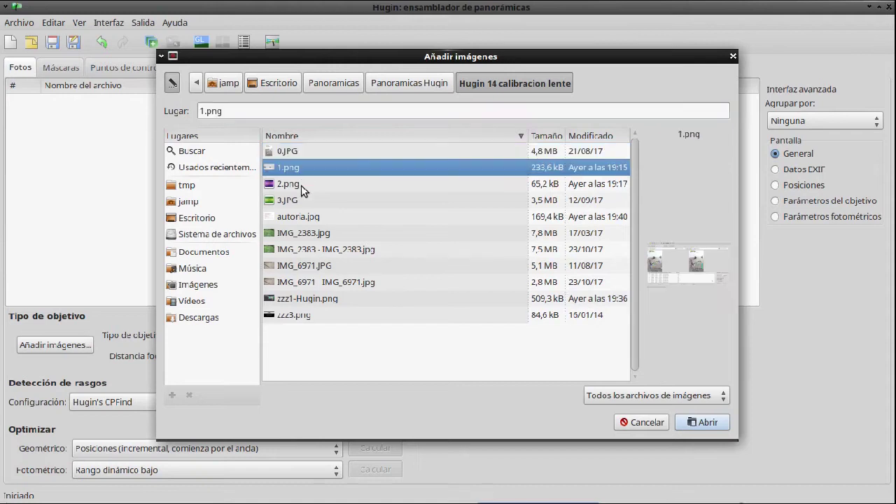
{"action": "left_click", "coordinate": [341, 235]}
{"action": "left_click", "coordinate": [704, 422]}
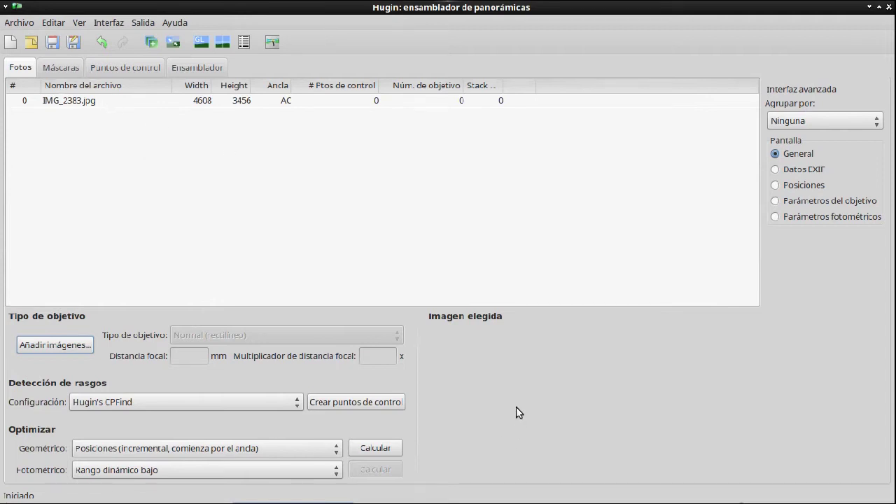
{"action": "left_click", "coordinate": [279, 100]}
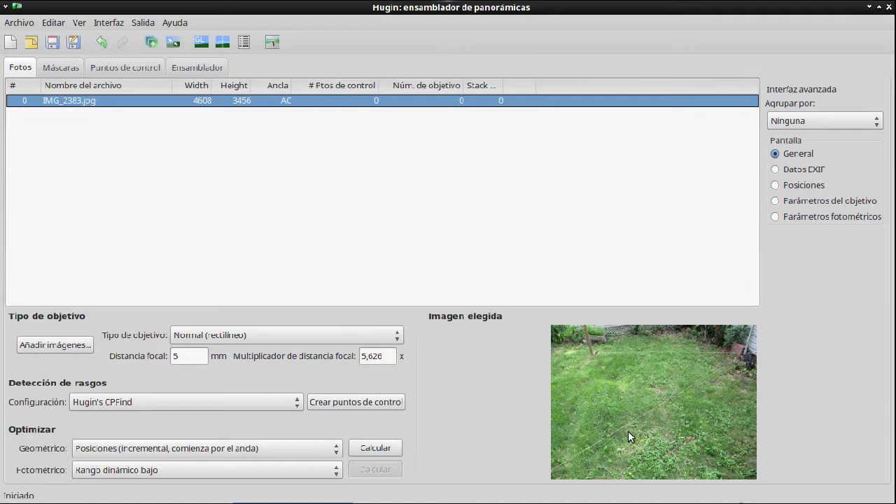
{"action": "key", "text": "Tab"}
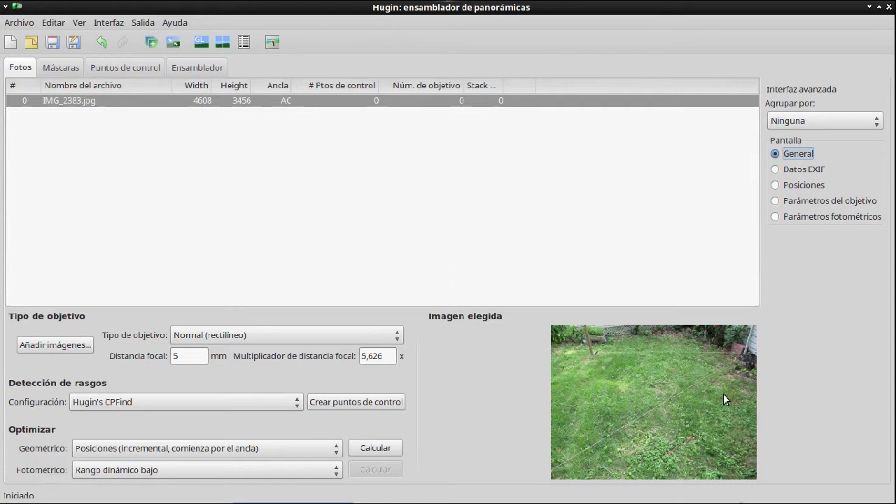
- View IMG_2383.jpg enlarged in the image viewer from its folder, and return to Hugin
{"action": "mouse_move", "coordinate": [390, 500]}
{"action": "left_click", "coordinate": [168, 496]}
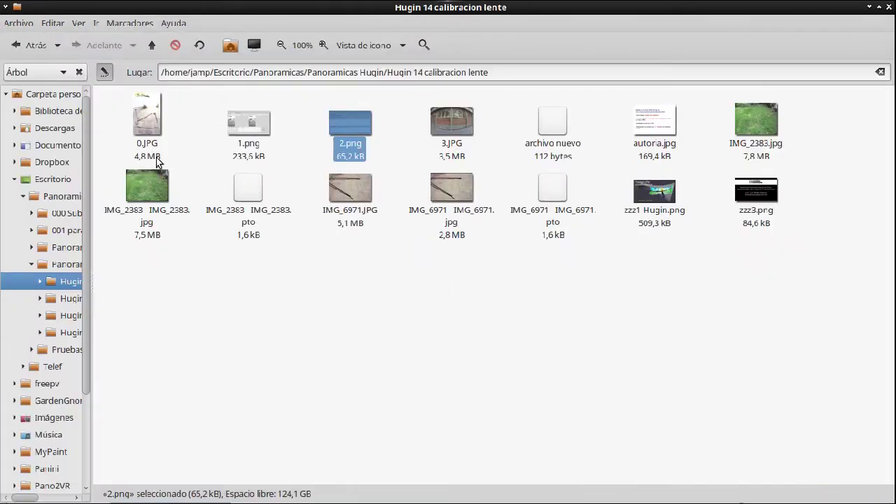
{"action": "double_click", "coordinate": [750, 137]}
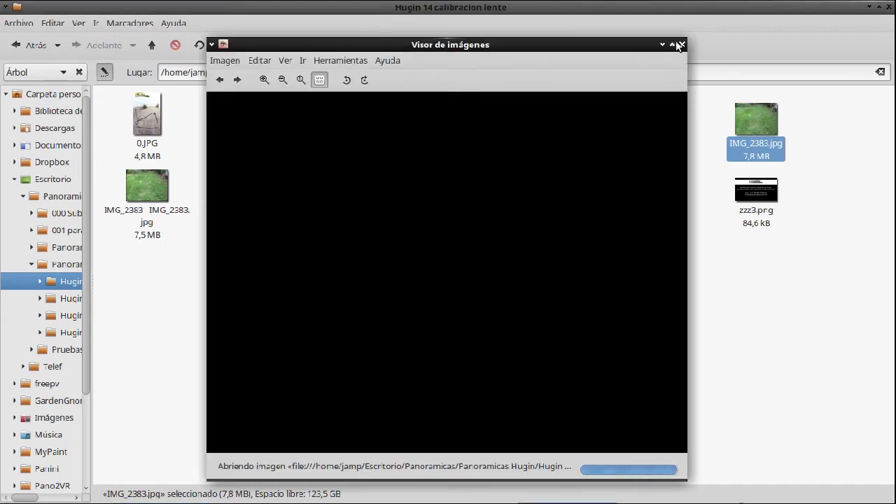
{"action": "left_click", "coordinate": [673, 45]}
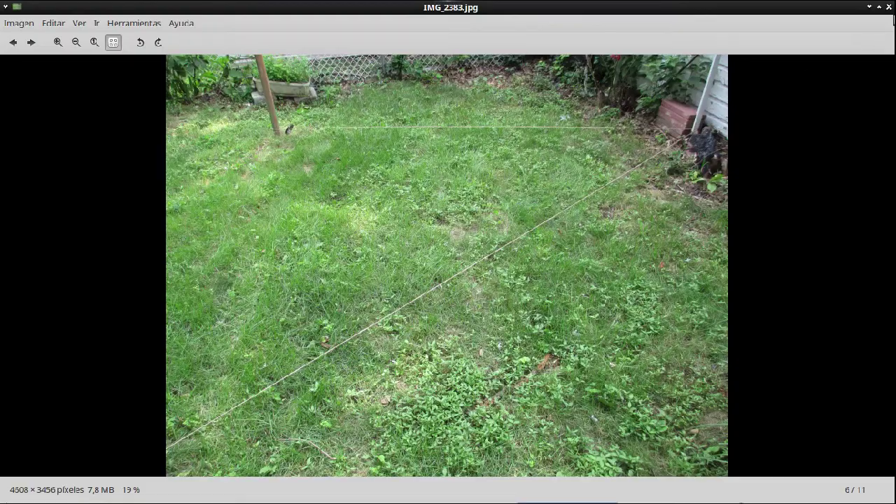
{"action": "left_click", "coordinate": [890, 6]}
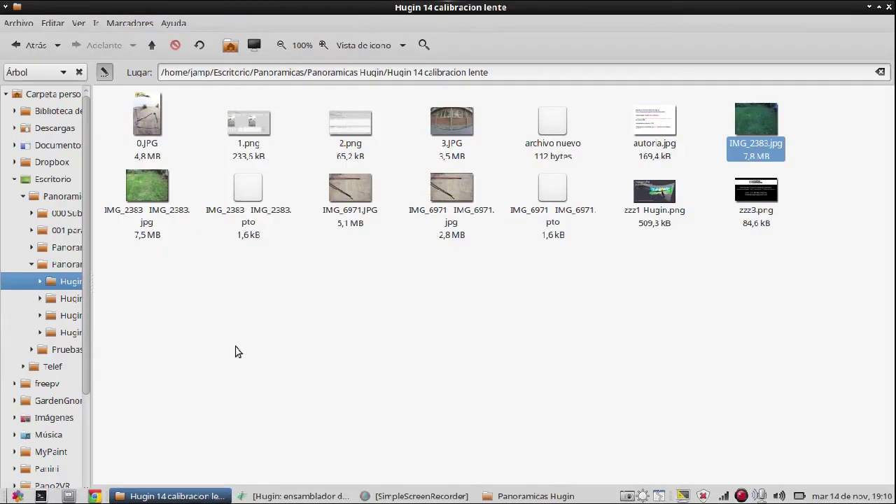
{"action": "left_click", "coordinate": [324, 496]}
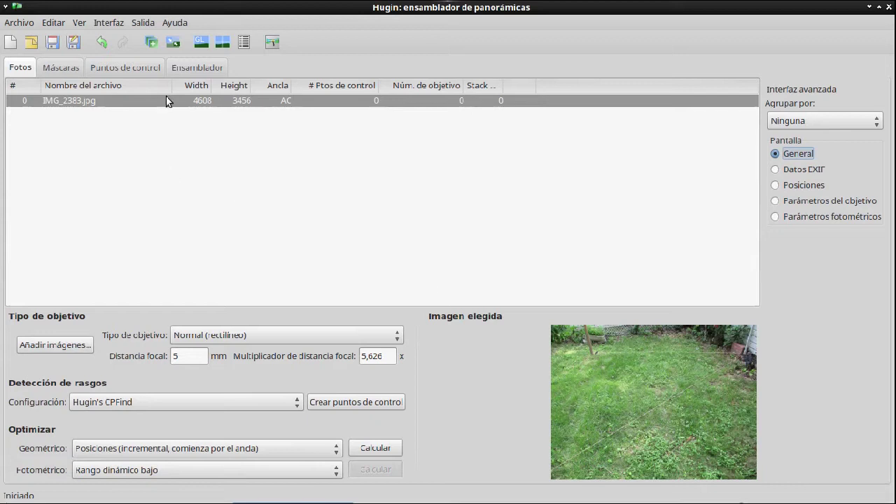
- Set the interface mode to Avanzado and show the lens parameters (Parámetros del objetivo) in the photo list
{"action": "left_click", "coordinate": [112, 22]}
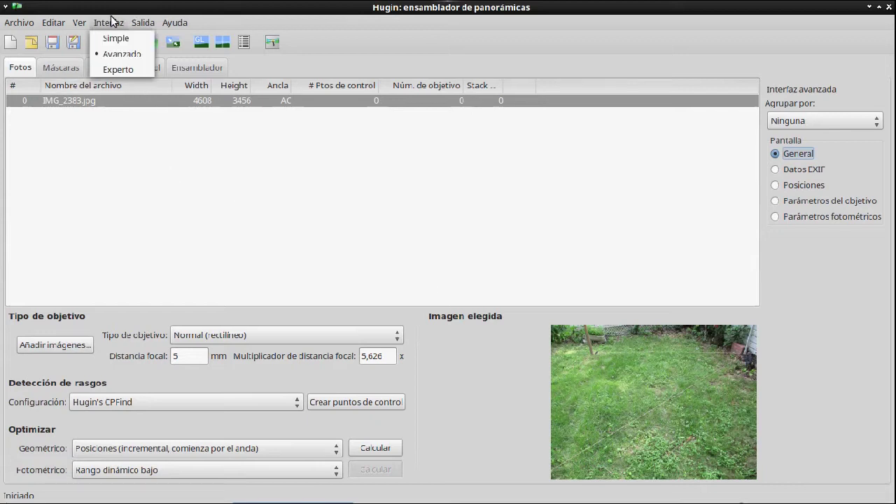
{"action": "left_click", "coordinate": [126, 56]}
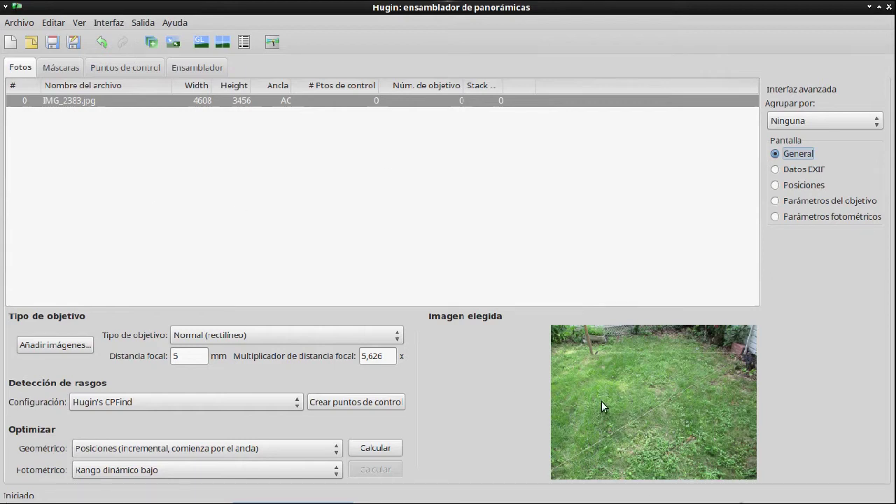
{"action": "left_click", "coordinate": [779, 201]}
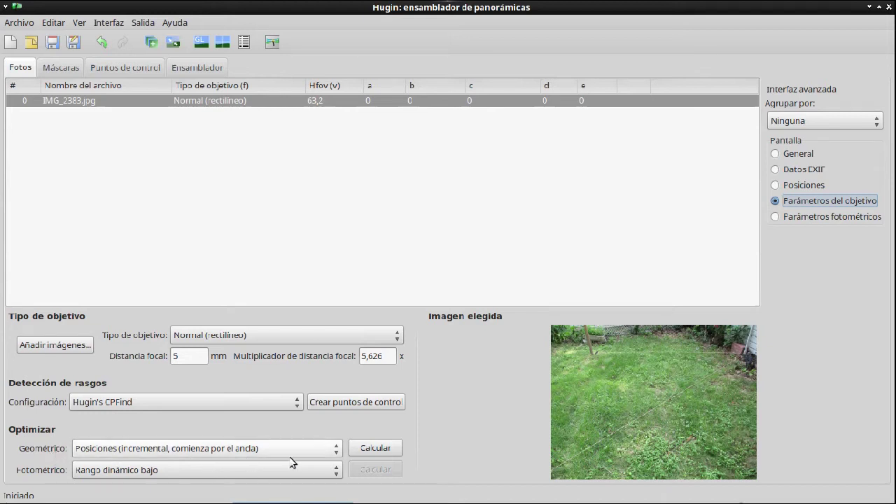
- Set the geometric optimization to Parámetros personalizados
{"action": "left_click", "coordinate": [338, 451]}
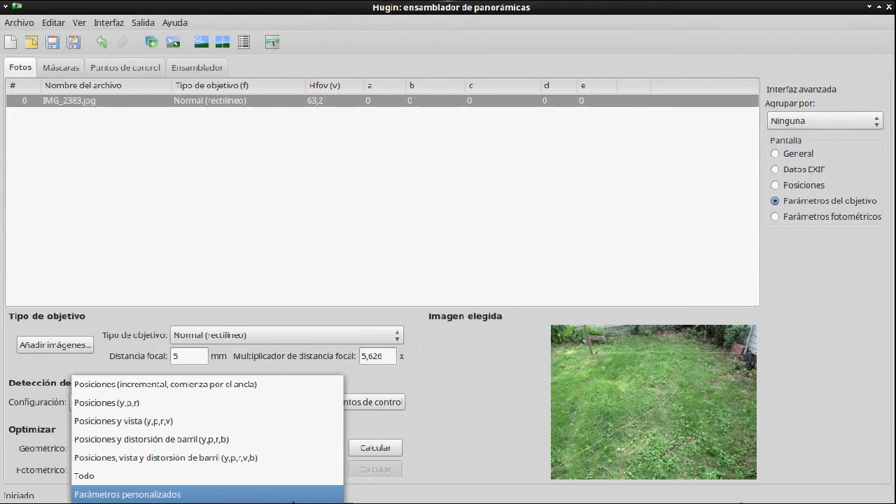
{"action": "left_click", "coordinate": [184, 496]}
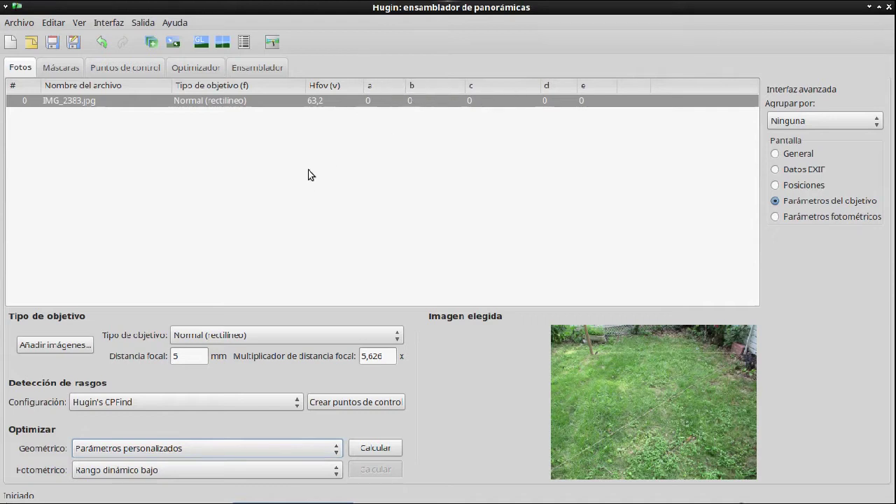
- Show the control point editor for IMG_2383.jpg and set its magnification to 25%
{"action": "left_click", "coordinate": [128, 67]}
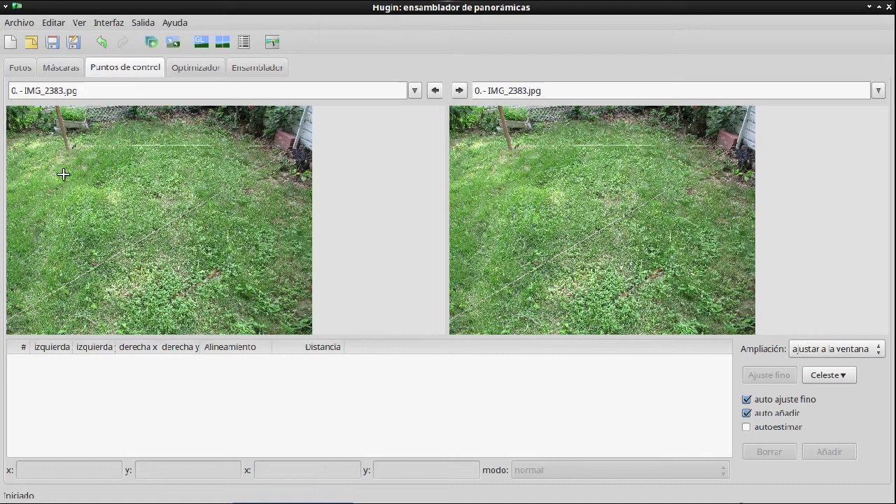
{"action": "left_click", "coordinate": [846, 355]}
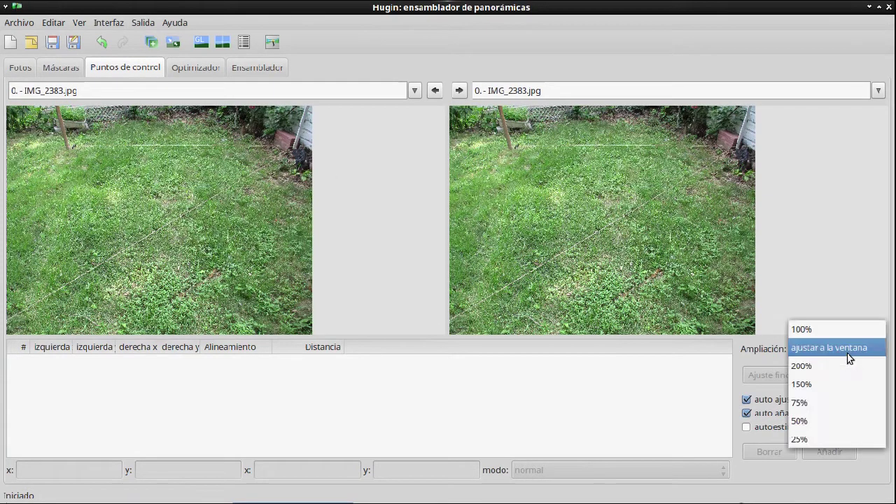
{"action": "left_click", "coordinate": [855, 421]}
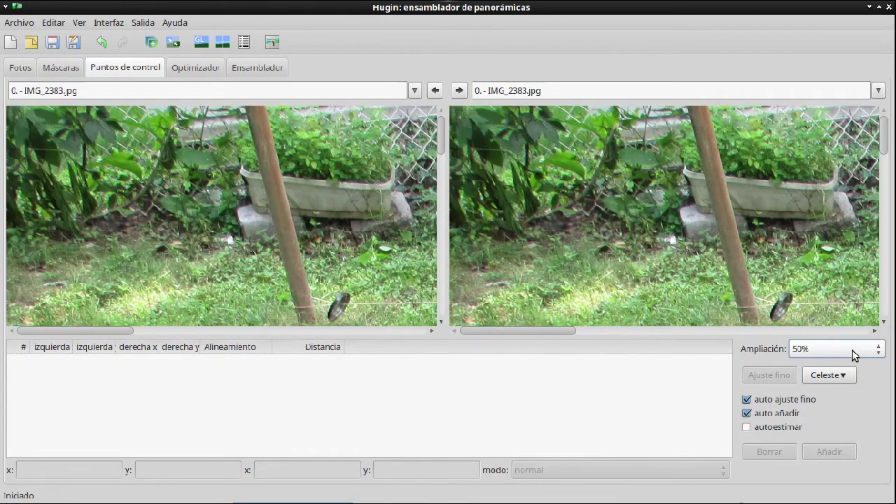
{"action": "left_click", "coordinate": [853, 356]}
{"action": "left_click", "coordinate": [851, 373]}
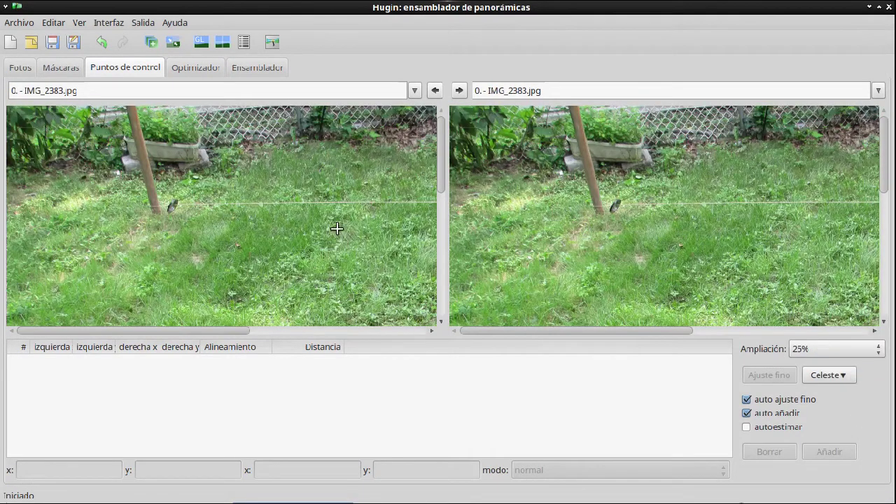
- Add a control point pair on the horizontal string, one point beside the wooden pole and the other near the brick stack
{"action": "left_click_drag", "start_coordinate": [187, 334], "coordinate": [232, 333]}
{"action": "left_click_drag", "start_coordinate": [651, 332], "coordinate": [890, 345]}
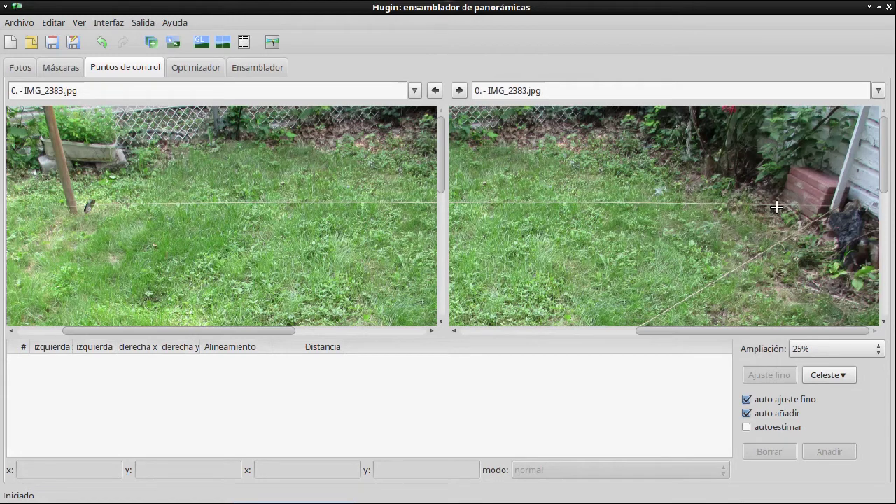
{"action": "left_click", "coordinate": [112, 203]}
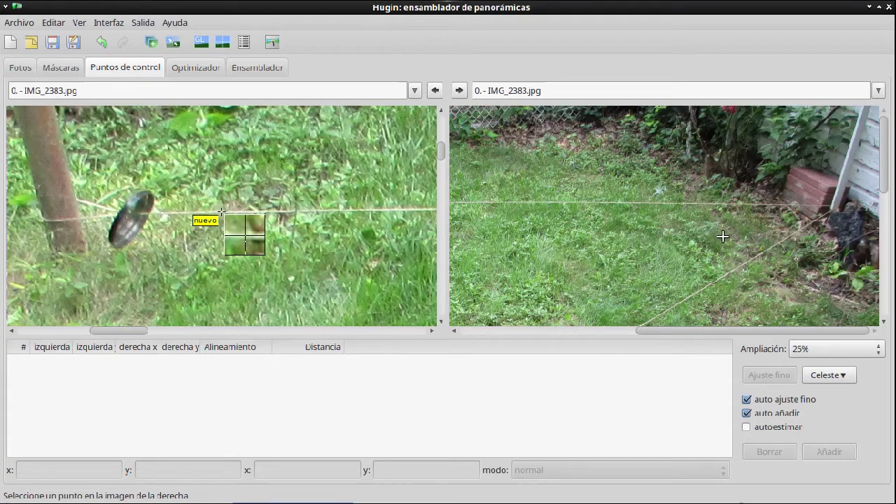
{"action": "left_click", "coordinate": [805, 202]}
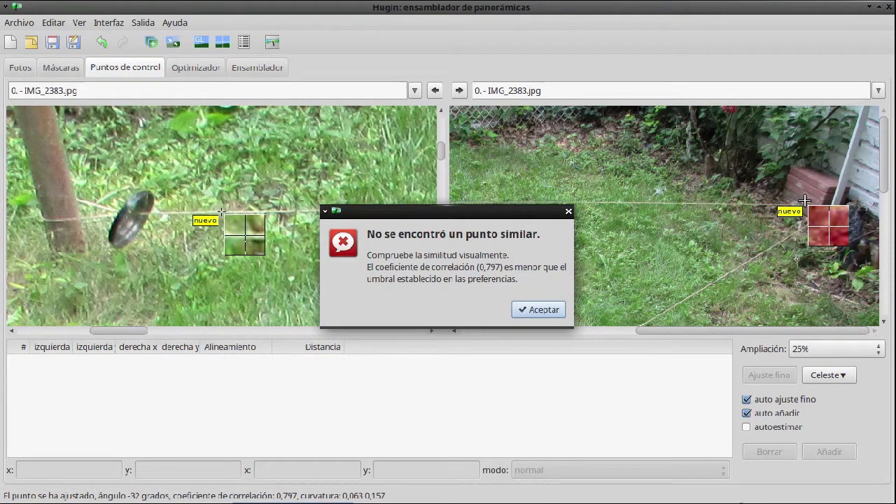
{"action": "left_click", "coordinate": [558, 309]}
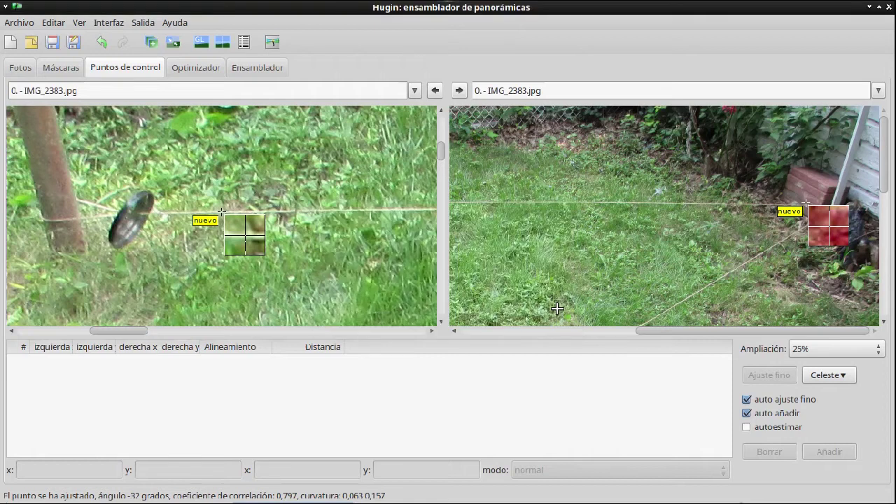
{"action": "key", "text": "a"}
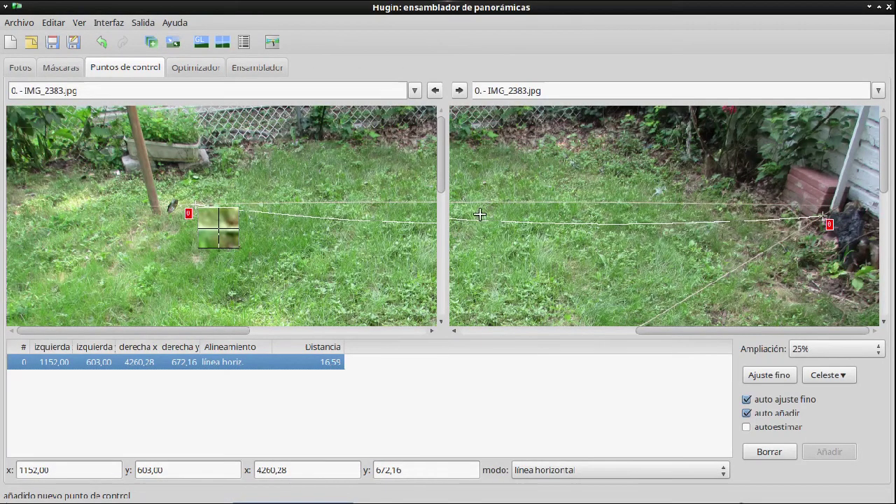
- Move the brick-side point of the first pair along the horizontal string to x 4044, y 608
{"action": "left_click_drag", "start_coordinate": [824, 217], "coordinate": [813, 203]}
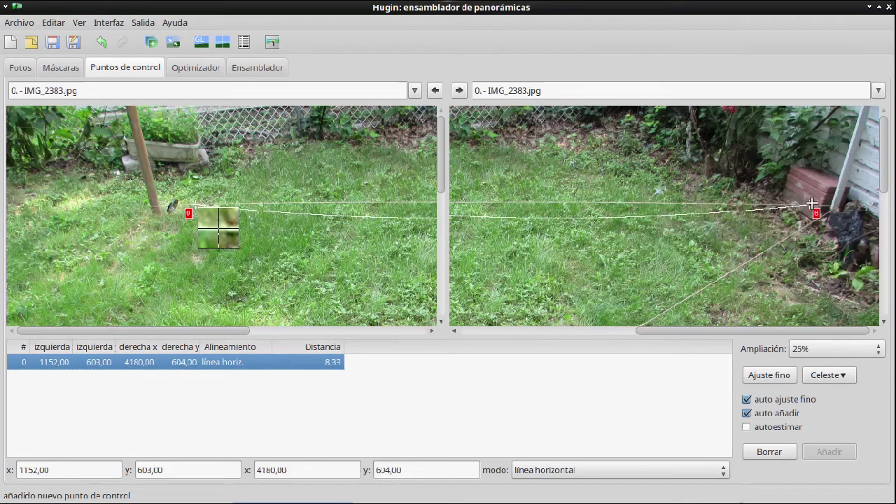
{"action": "left_click", "coordinate": [812, 204]}
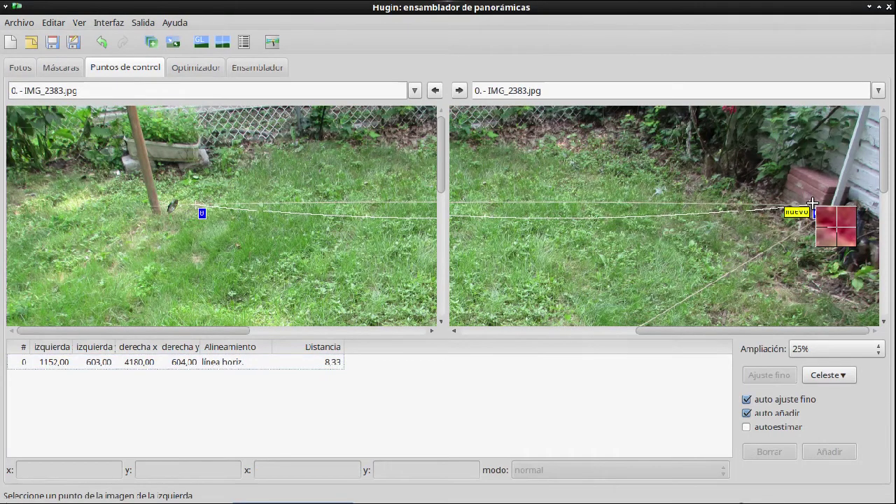
{"action": "mouse_move", "coordinate": [662, 214]}
{"action": "left_mouse_down"}
{"action": "mouse_move", "coordinate": [666, 224]}
{"action": "mouse_move", "coordinate": [670, 201]}
{"action": "mouse_move", "coordinate": [664, 227]}
{"action": "mouse_move", "coordinate": [665, 220]}
{"action": "left_mouse_up"}
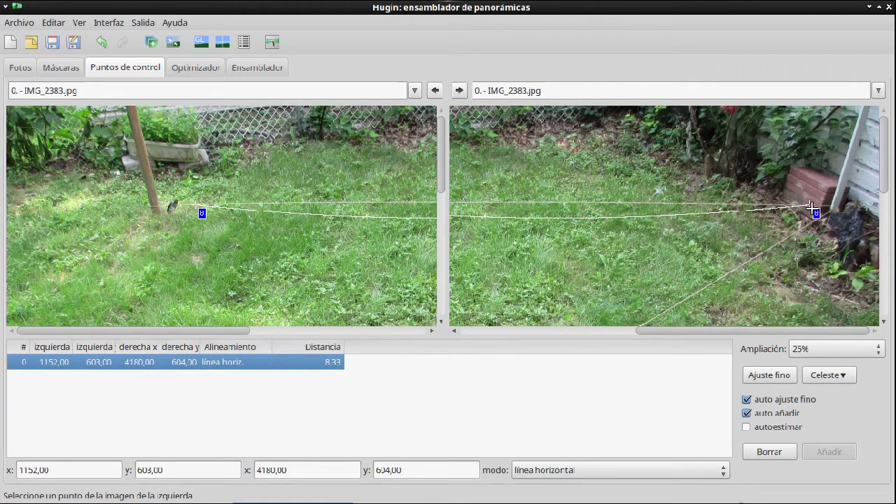
{"action": "left_click_drag", "start_coordinate": [811, 209], "coordinate": [733, 144]}
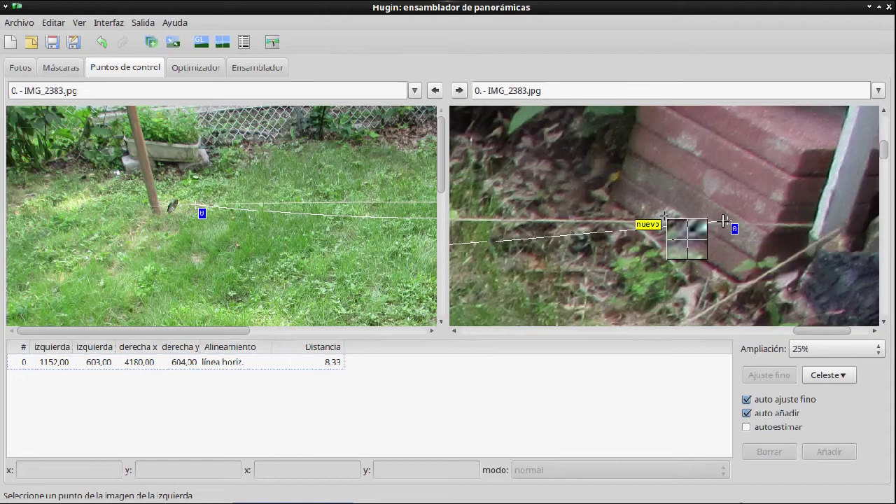
{"action": "right_click", "coordinate": [723, 221]}
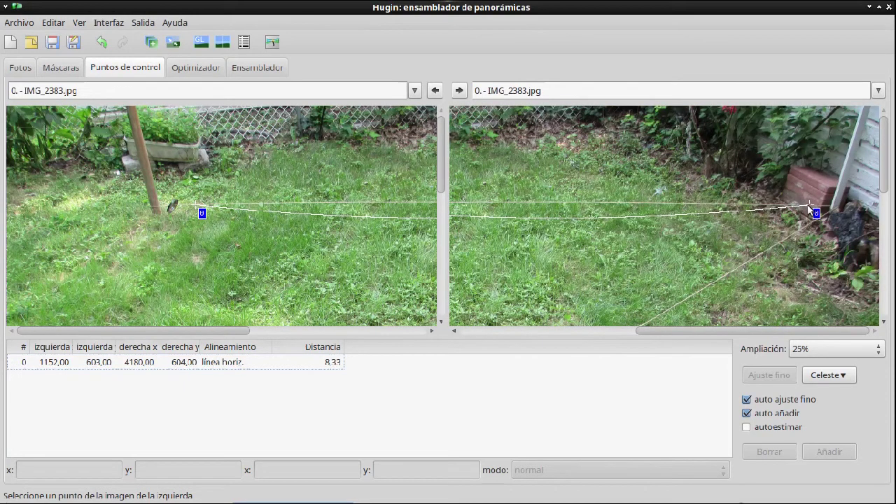
{"action": "left_click_drag", "start_coordinate": [813, 206], "coordinate": [679, 206]}
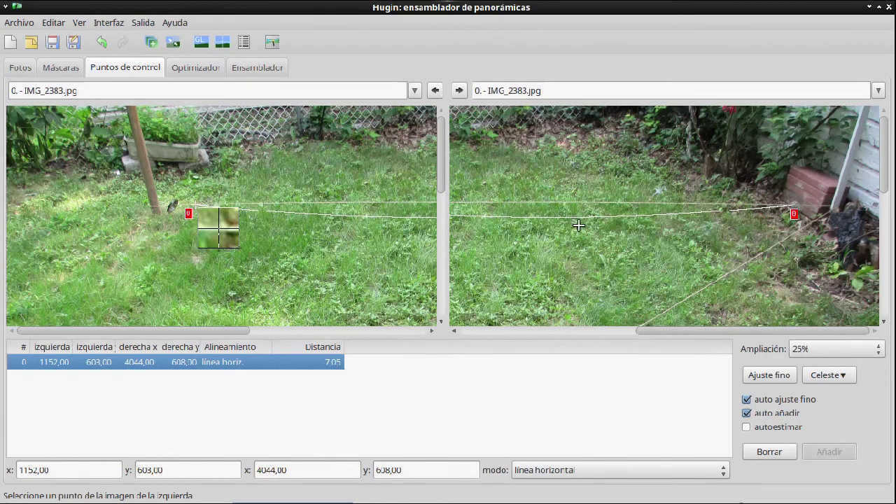
- Assign the first control point pair to a new straight line by setting its mode to Añadir una línea nueva
{"action": "left_click", "coordinate": [338, 210]}
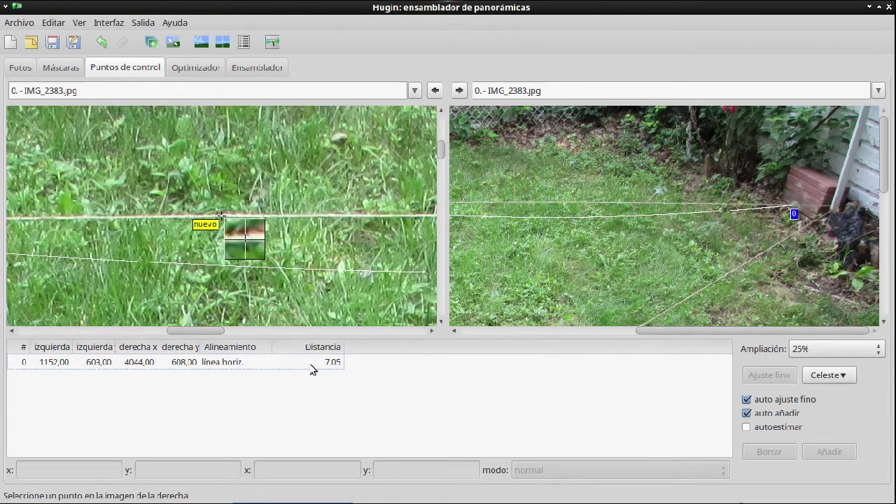
{"action": "left_click", "coordinate": [311, 366]}
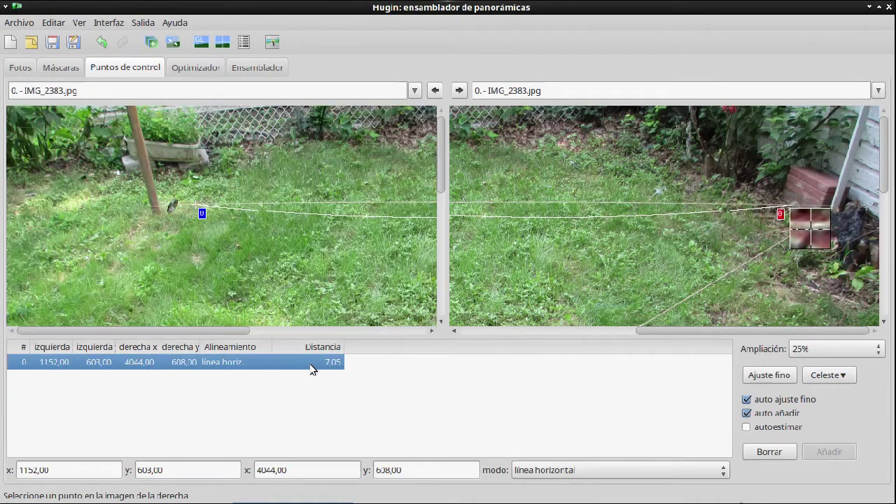
{"action": "left_click", "coordinate": [651, 474]}
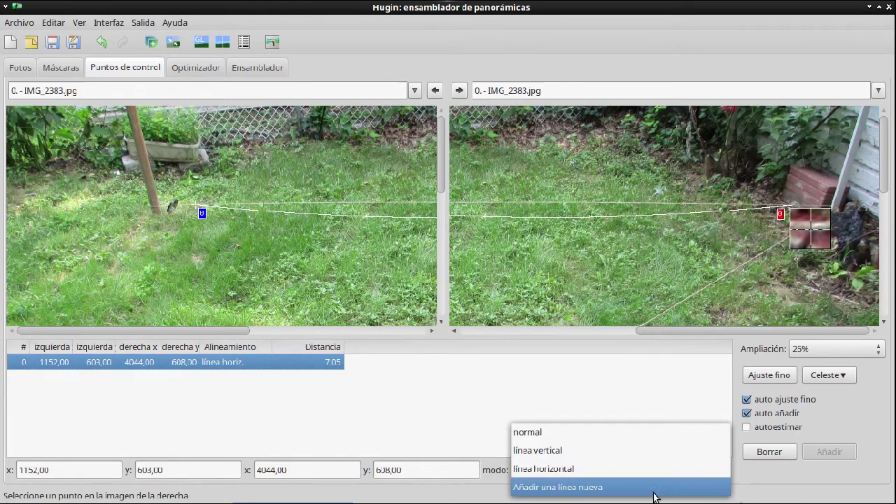
{"action": "left_click", "coordinate": [655, 488]}
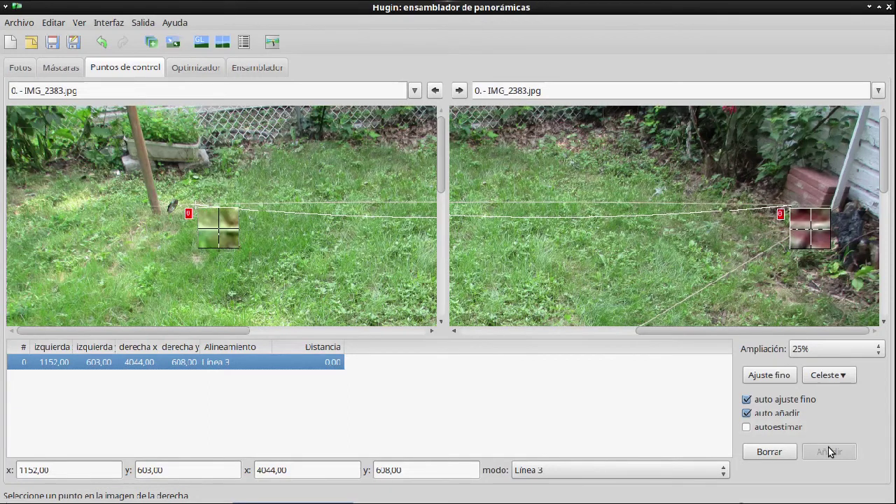
- Set the magnification to 50% and add a second Línea 3 pair on the horizontal string at about (1686, 595) and (3459, 597)
{"action": "left_click", "coordinate": [879, 351]}
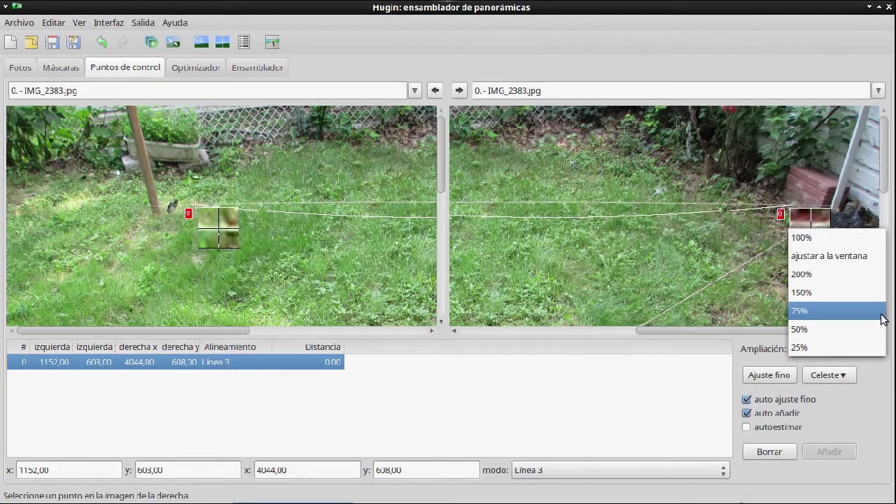
{"action": "key", "text": "Escape"}
{"action": "scroll", "coordinate": [833, 347], "scroll_direction": "up", "scroll_amount": 1}
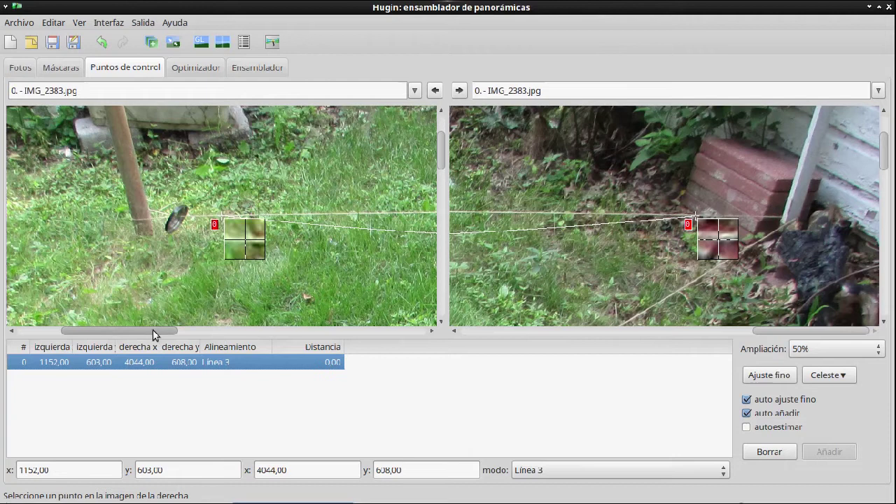
{"action": "left_click_drag", "start_coordinate": [154, 331], "coordinate": [188, 331]}
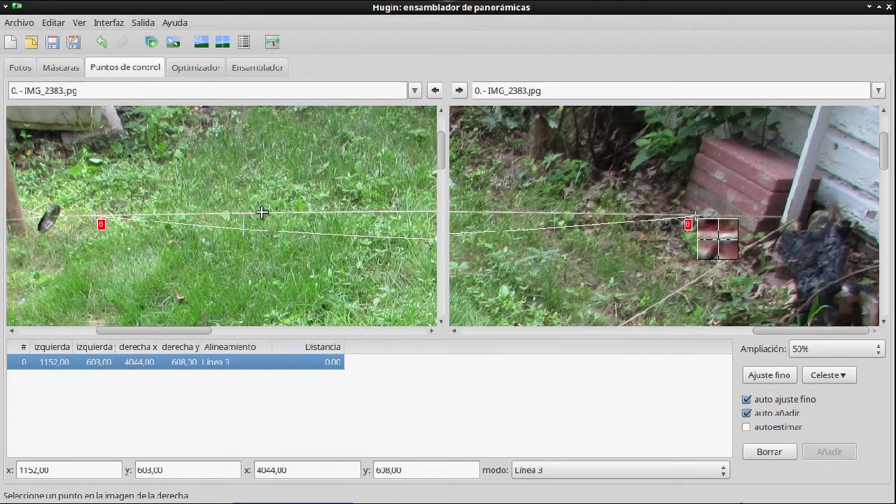
{"action": "left_click", "coordinate": [268, 215]}
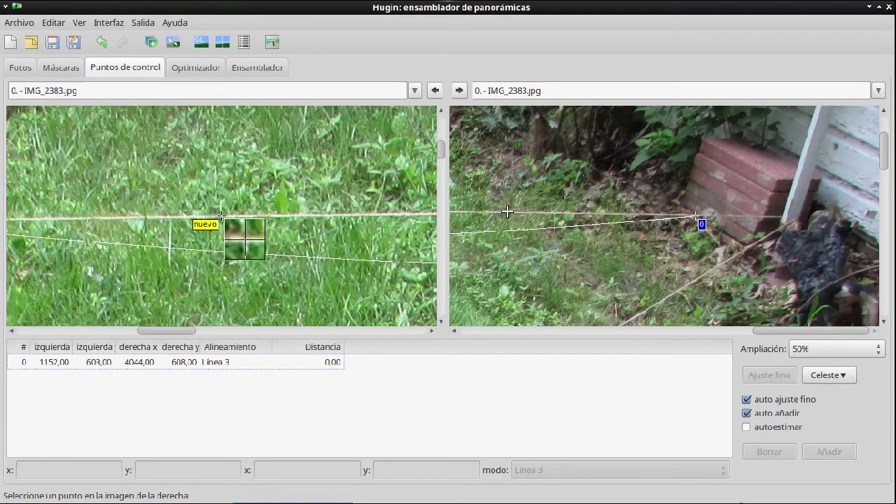
{"action": "left_click", "coordinate": [507, 211]}
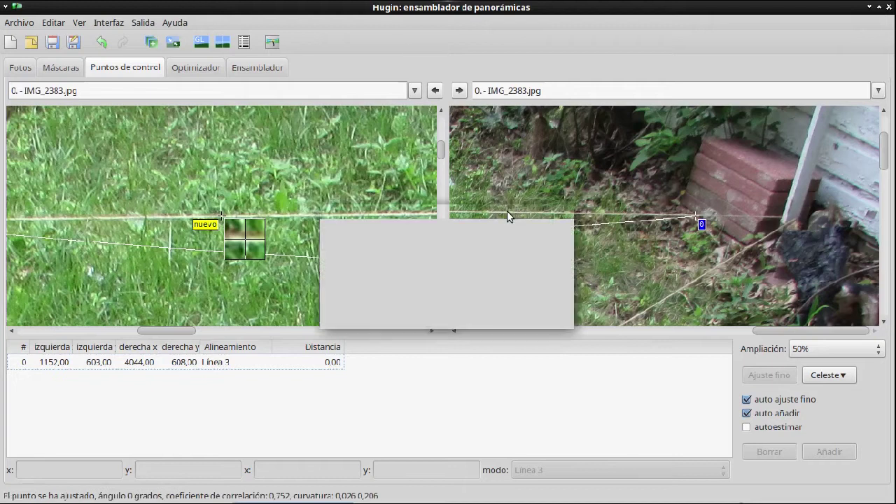
{"action": "left_click", "coordinate": [537, 309]}
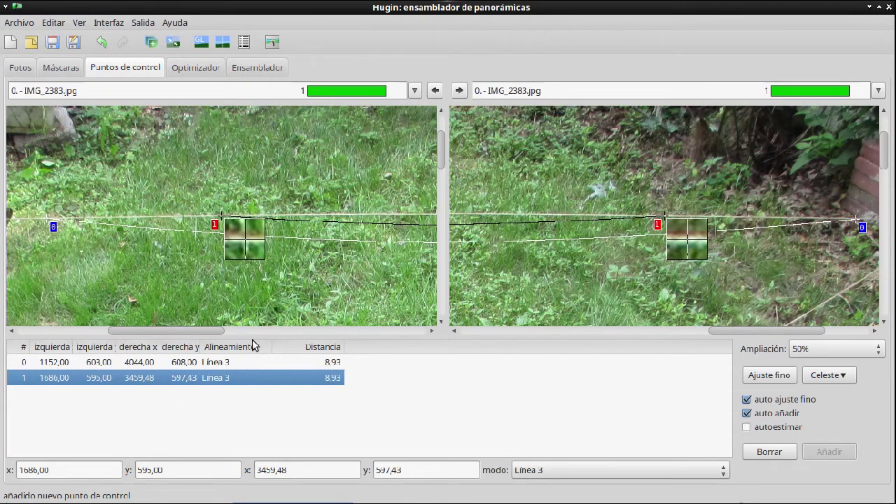
- Add a third Línea 3 pair at the middle of the horizontal string, with both points at x 2427, y 588
{"action": "left_click", "coordinate": [245, 318]}
{"action": "mouse_move", "coordinate": [200, 337]}
{"action": "left_mouse_down"}
{"action": "mouse_move", "coordinate": [236, 340]}
{"action": "mouse_move", "coordinate": [203, 343]}
{"action": "left_mouse_up"}
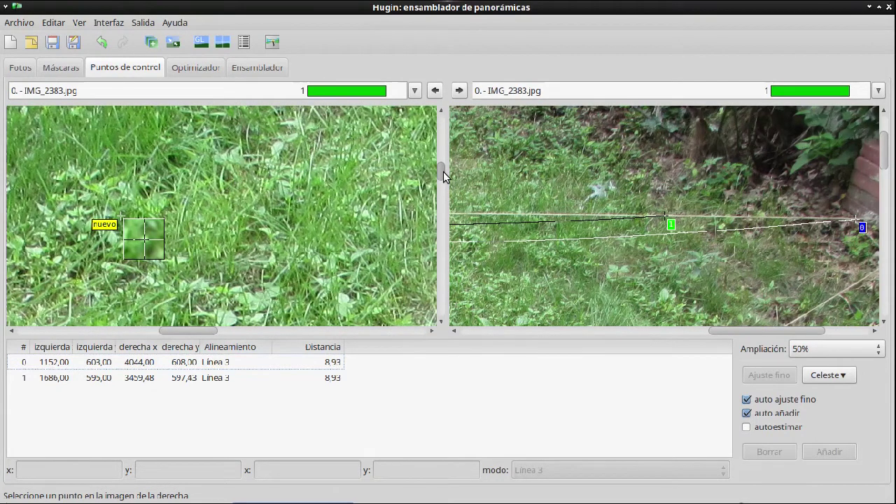
{"action": "scroll", "coordinate": [444, 172], "scroll_direction": "up", "scroll_amount": 1}
{"action": "scroll", "coordinate": [446, 168], "scroll_direction": "up", "scroll_amount": 5}
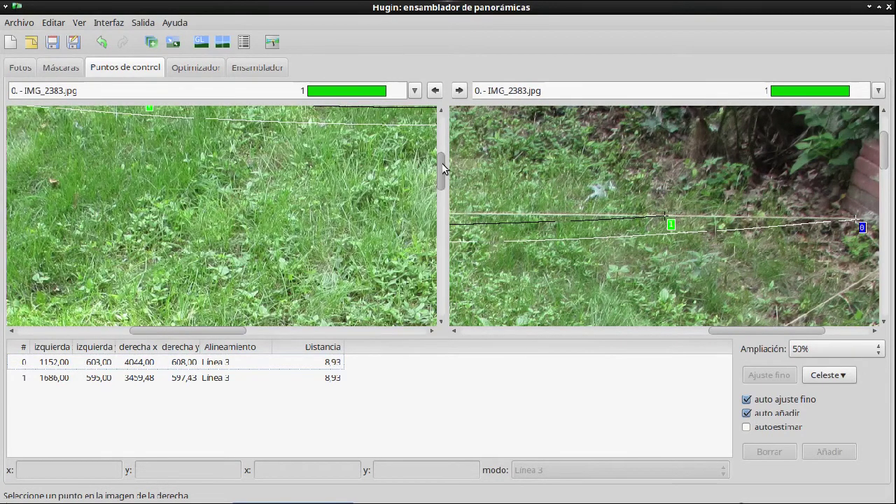
{"action": "scroll", "coordinate": [446, 172], "scroll_direction": "up", "scroll_amount": 2}
{"action": "scroll", "coordinate": [446, 172], "scroll_direction": "up", "scroll_amount": 3}
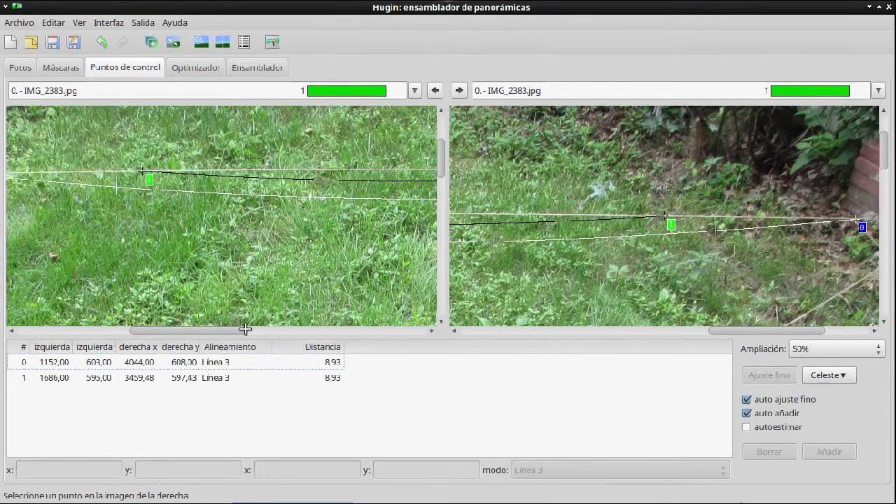
{"action": "left_click_drag", "start_coordinate": [216, 334], "coordinate": [240, 334]}
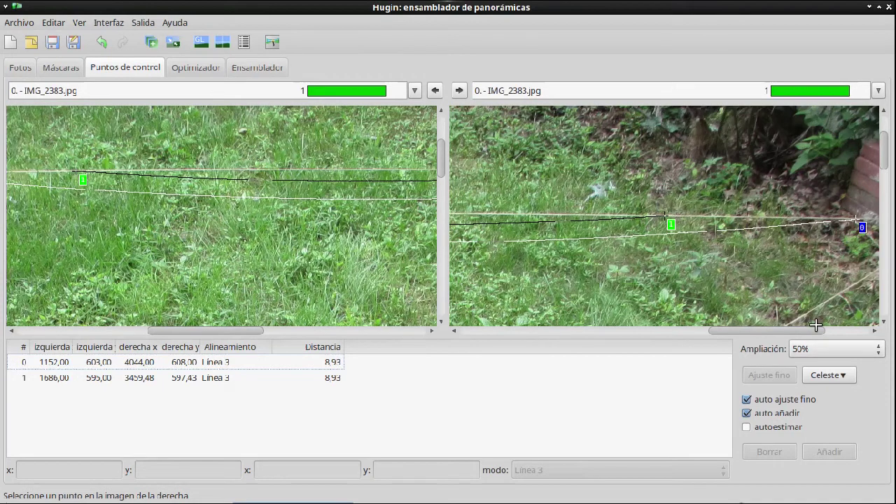
{"action": "left_click_drag", "start_coordinate": [807, 333], "coordinate": [669, 315]}
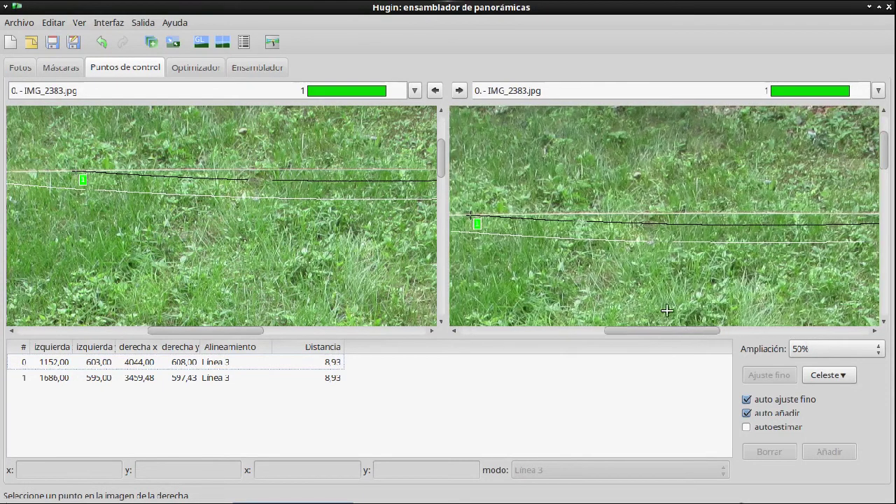
{"action": "left_click", "coordinate": [286, 170]}
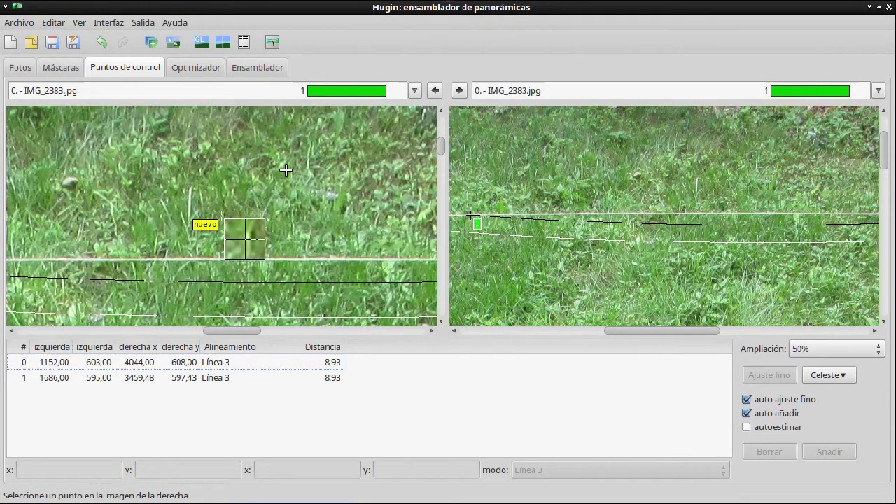
{"action": "left_click_drag", "start_coordinate": [220, 213], "coordinate": [221, 256]}
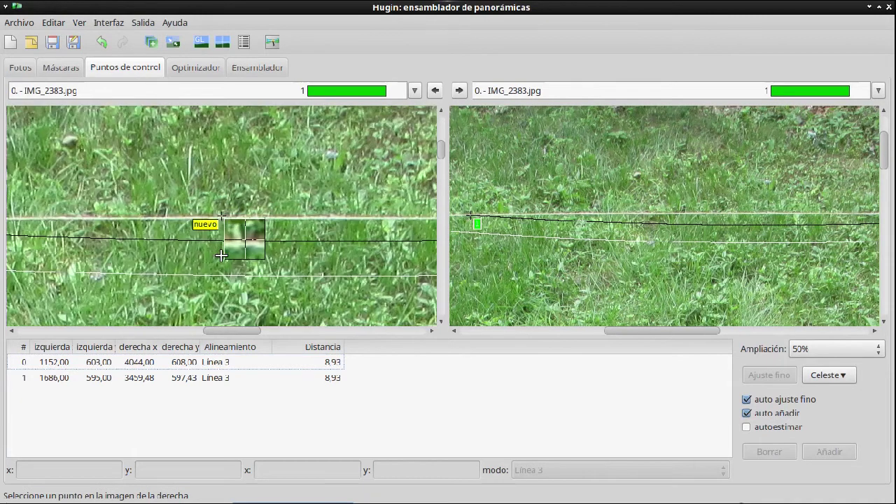
{"action": "left_click", "coordinate": [789, 213]}
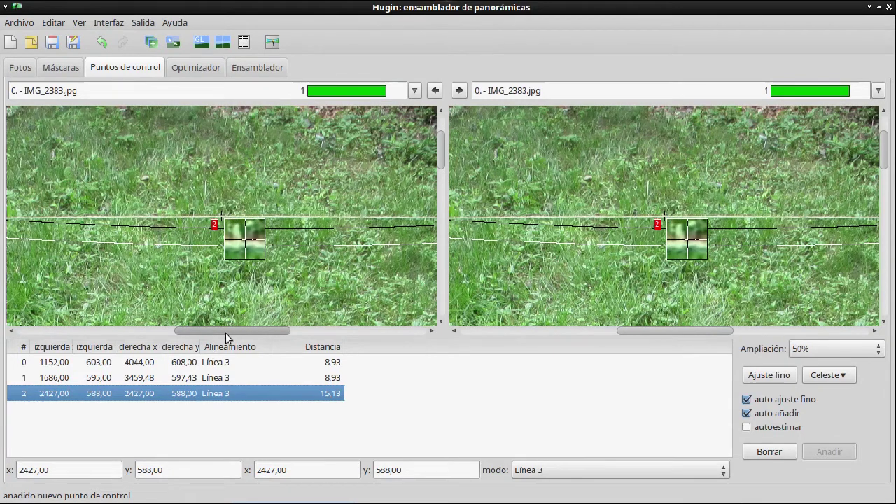
- Add a control point pair at the two ends of the diagonal string, at about (4042, 809) and (139, 3149)
{"action": "left_click_drag", "start_coordinate": [250, 330], "coordinate": [444, 355]}
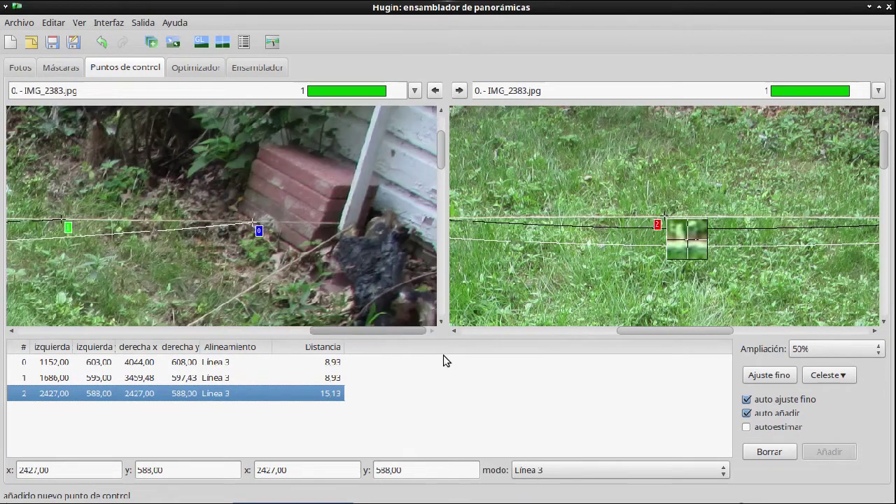
{"action": "left_click_drag", "start_coordinate": [884, 148], "coordinate": [878, 404]}
{"action": "left_click_drag", "start_coordinate": [894, 308], "coordinate": [895, 262]}
{"action": "left_click_drag", "start_coordinate": [690, 332], "coordinate": [438, 346]}
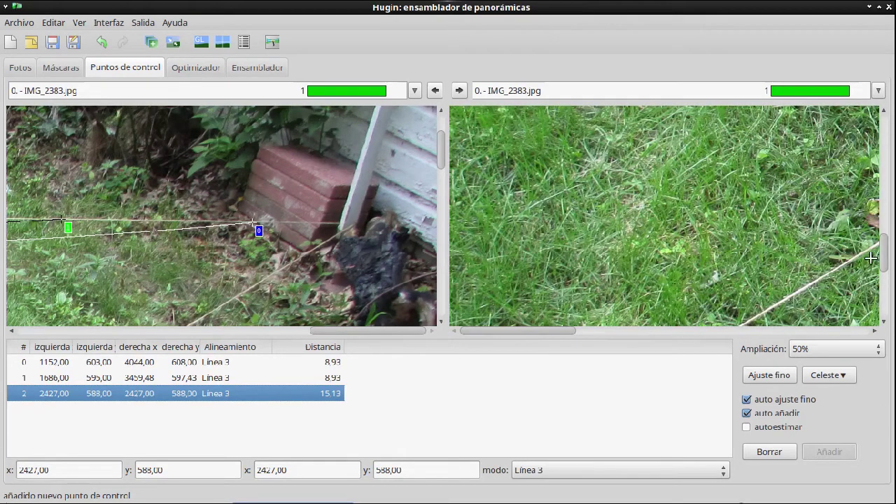
{"action": "left_click_drag", "start_coordinate": [887, 250], "coordinate": [891, 303]}
{"action": "scroll", "coordinate": [783, 304], "scroll_direction": "up", "scroll_amount": 1}
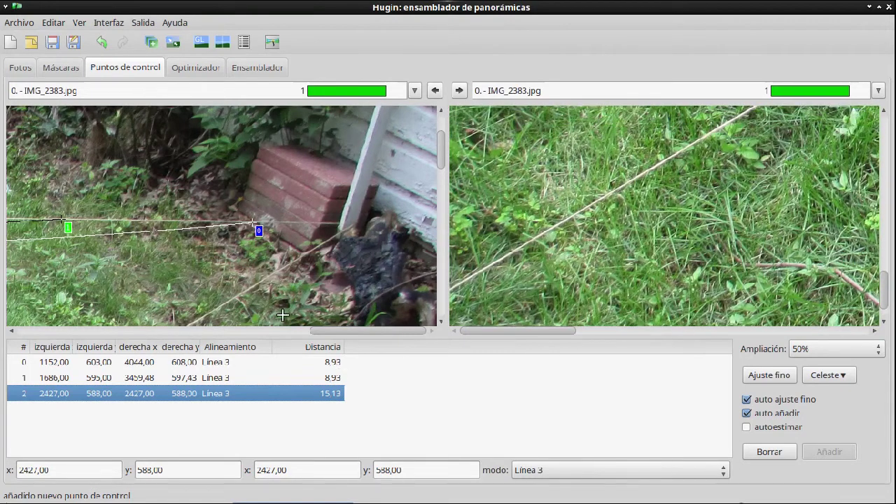
{"action": "left_click", "coordinate": [285, 267]}
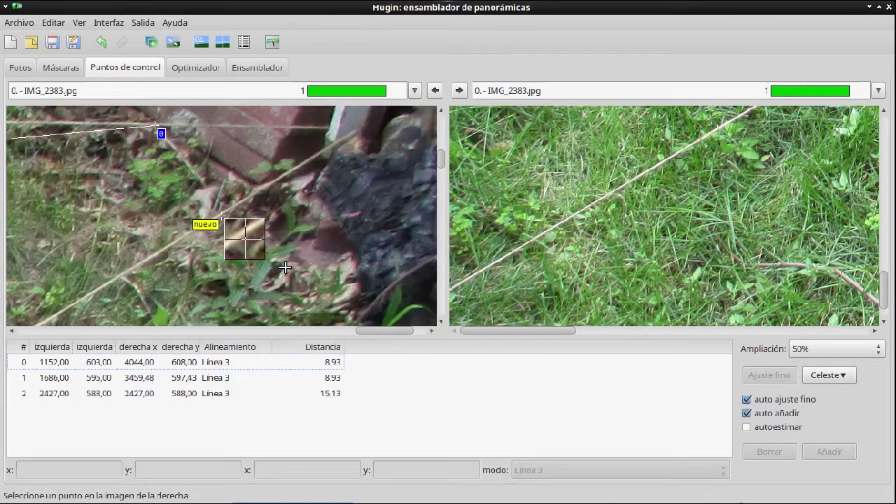
{"action": "left_click", "coordinate": [282, 260]}
{"action": "left_click_drag", "start_coordinate": [279, 259], "coordinate": [154, 257]}
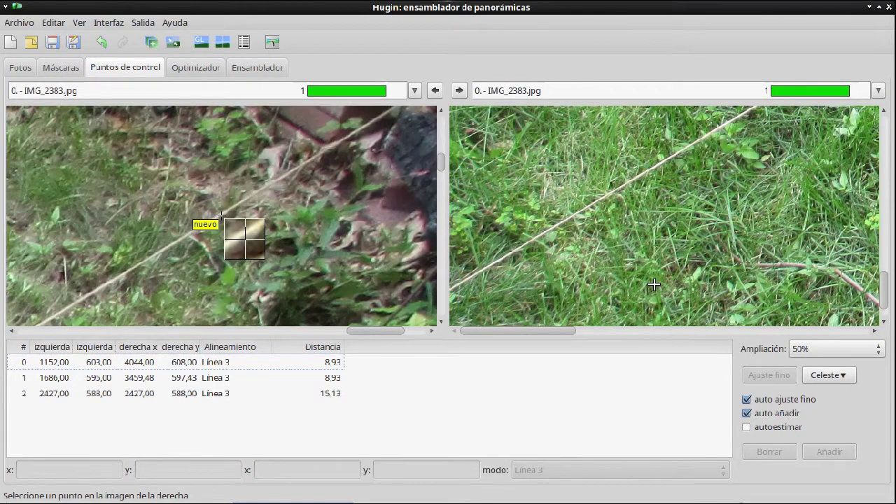
{"action": "left_click", "coordinate": [497, 260]}
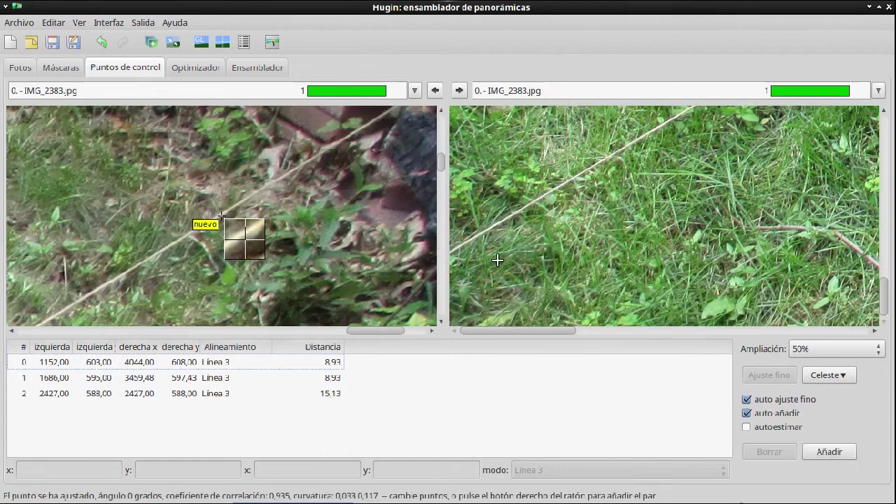
{"action": "right_click", "coordinate": [497, 260]}
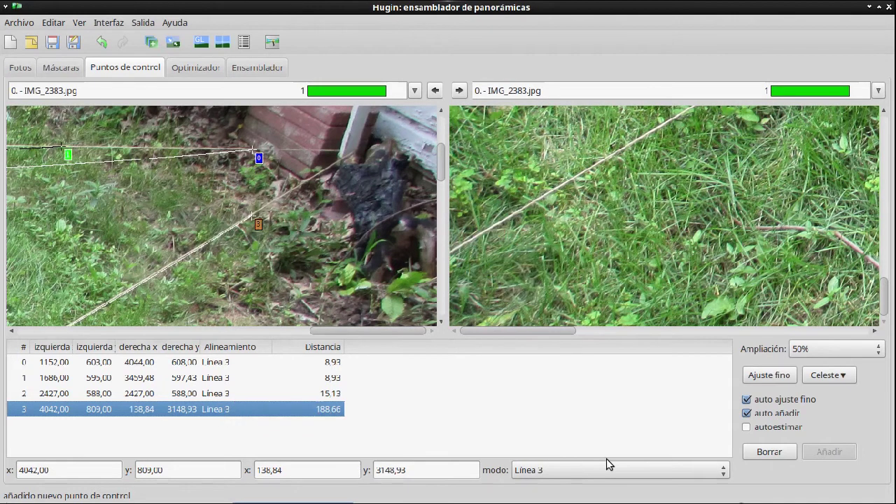
- Assign the diagonal string's control point pair to a new straight line by setting its mode to Añadir una línea nueva
{"action": "key", "text": "Escape"}
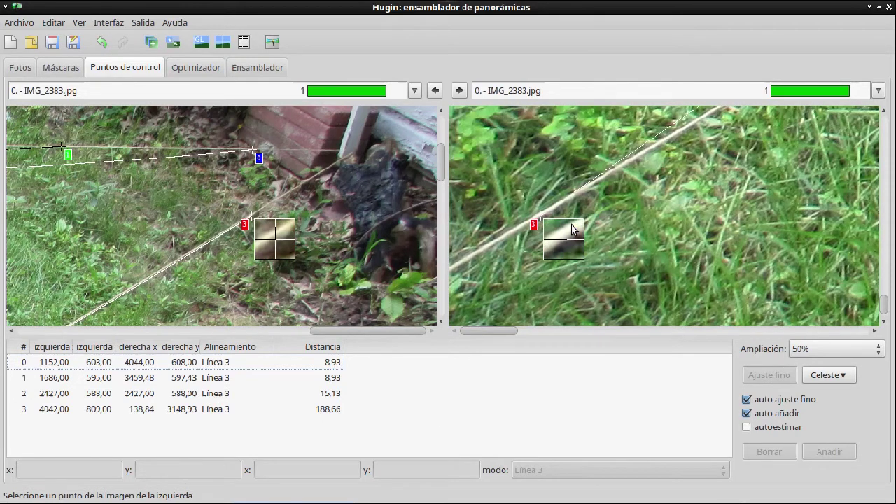
{"action": "left_click", "coordinate": [572, 229]}
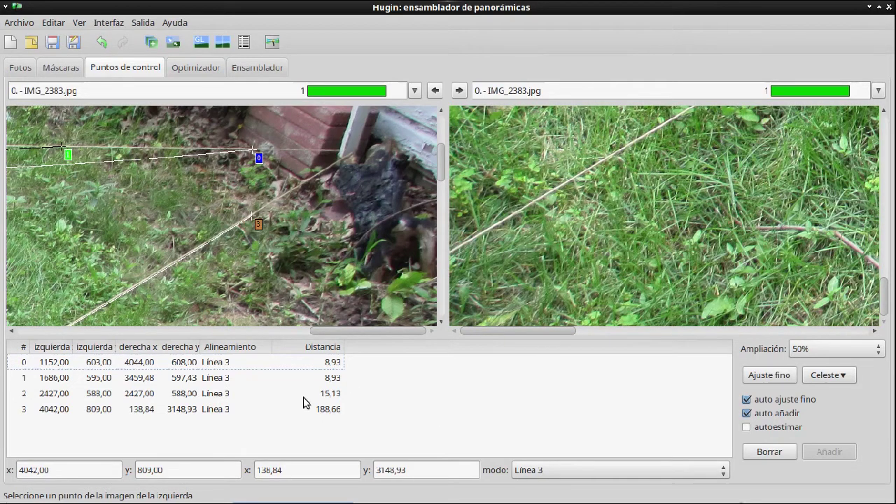
{"action": "left_click", "coordinate": [594, 475]}
{"action": "left_click", "coordinate": [254, 409]}
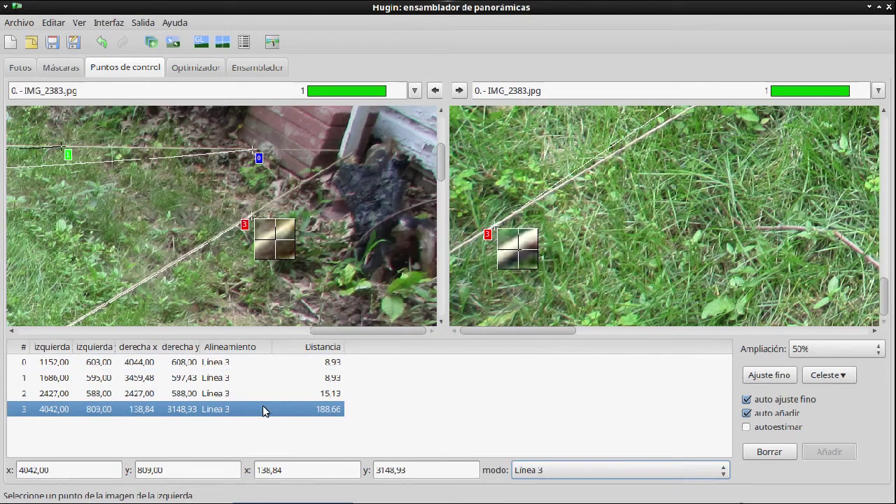
{"action": "left_click", "coordinate": [667, 475]}
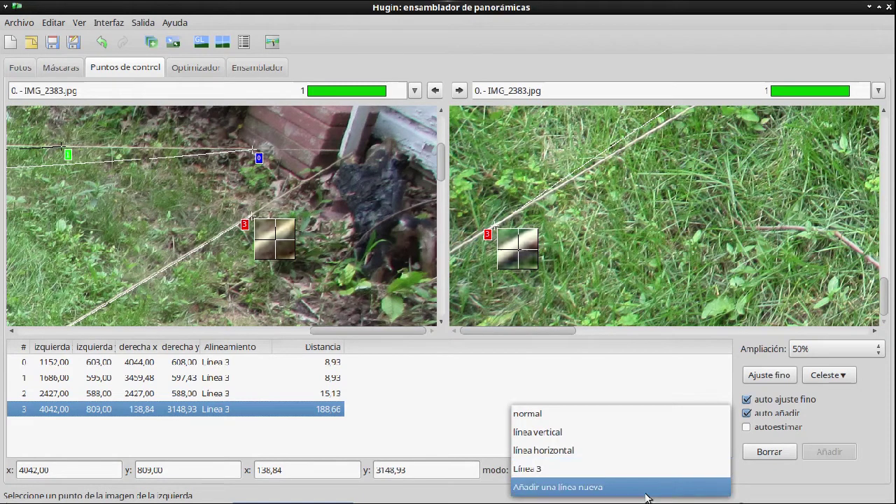
{"action": "key", "text": "Escape"}
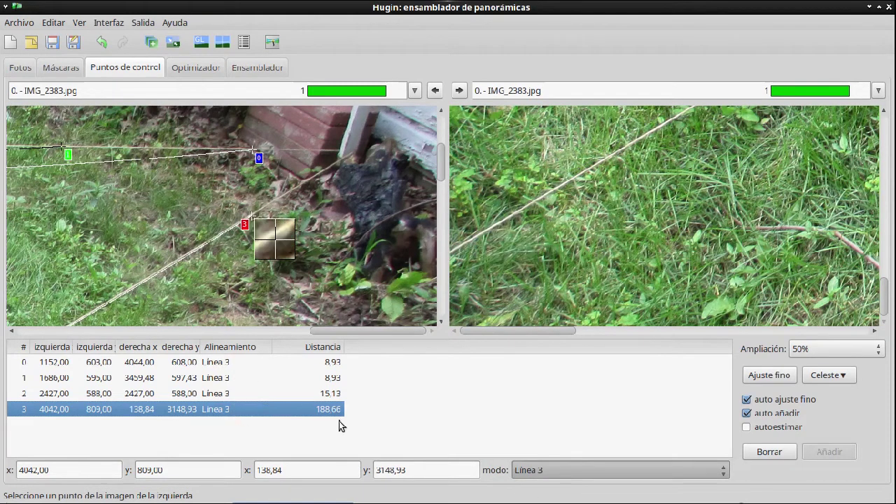
{"action": "left_click", "coordinate": [574, 471]}
{"action": "left_click", "coordinate": [576, 486]}
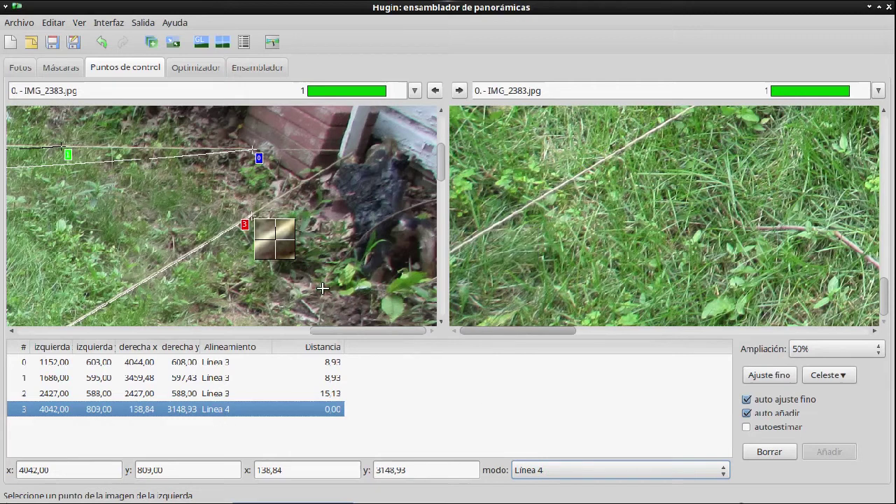
- Add a second Línea 4 pair further inward along the diagonal string, at about (3622, 1056) and (870, 2703)
{"action": "left_click_drag", "start_coordinate": [385, 332], "coordinate": [253, 332]}
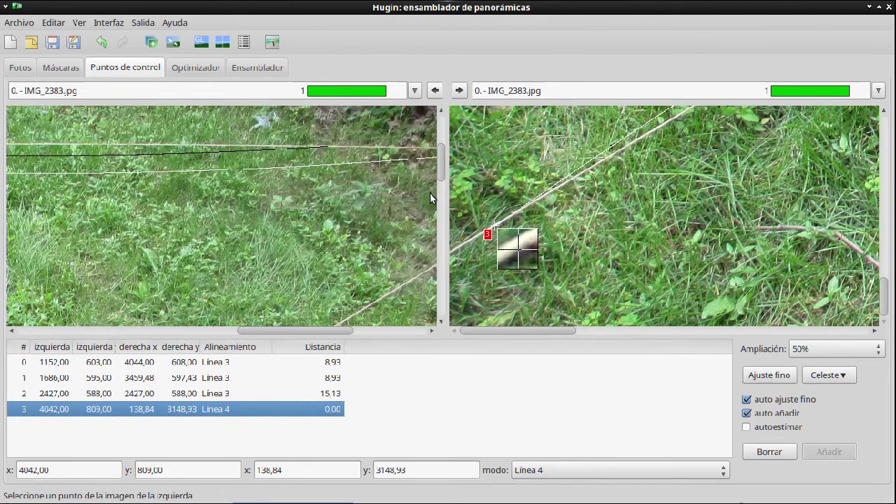
{"action": "left_click", "coordinate": [401, 280]}
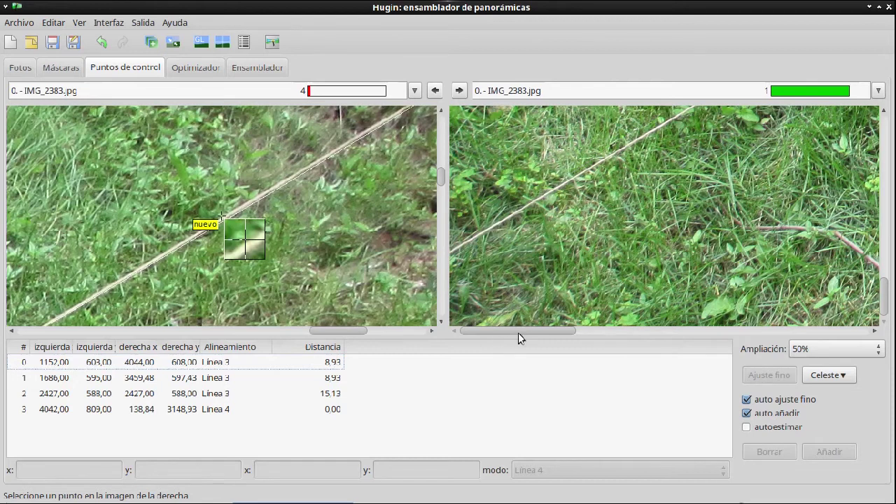
{"action": "left_click_drag", "start_coordinate": [545, 334], "coordinate": [586, 334]}
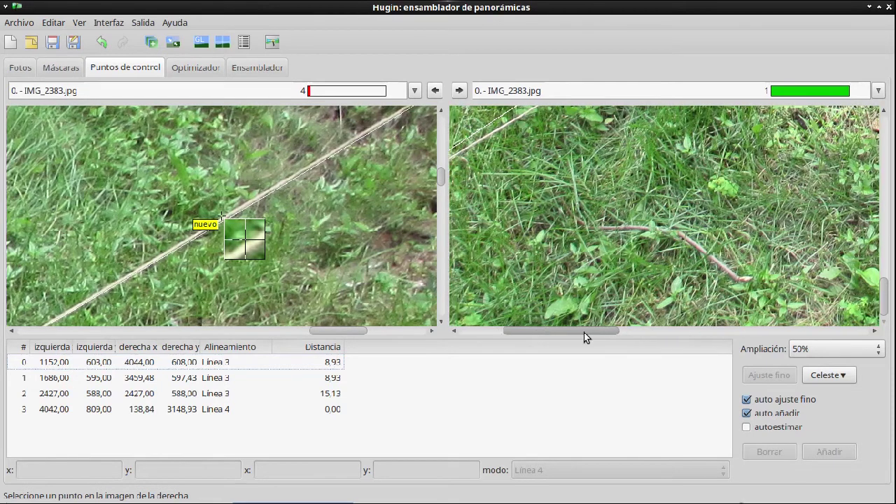
{"action": "scroll", "coordinate": [869, 184], "scroll_direction": "right", "scroll_amount": 2}
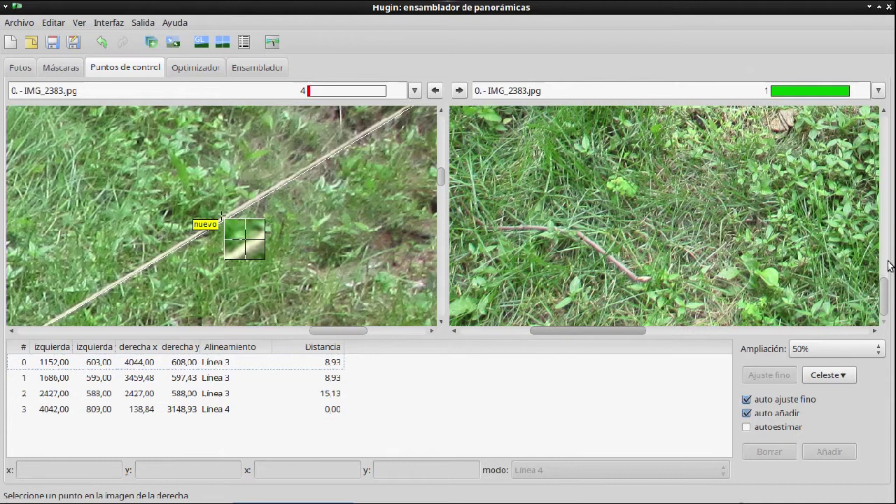
{"action": "scroll", "coordinate": [887, 298], "scroll_direction": "up", "scroll_amount": 3}
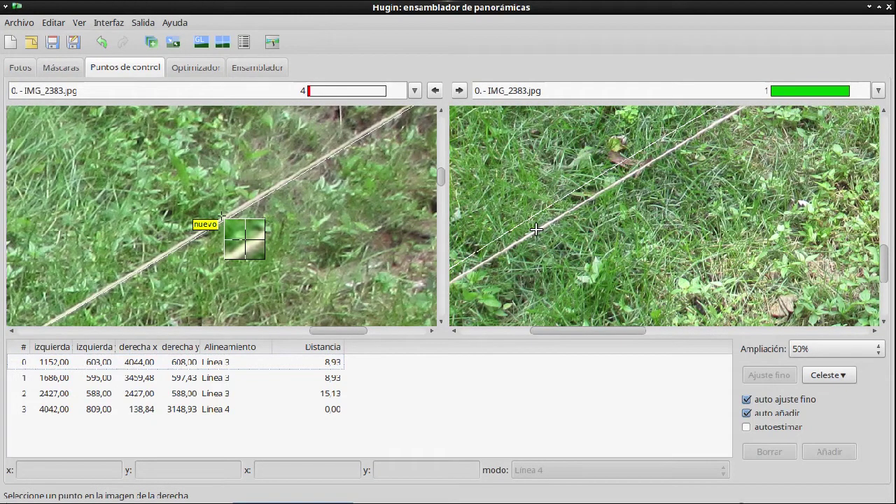
{"action": "left_click", "coordinate": [537, 231]}
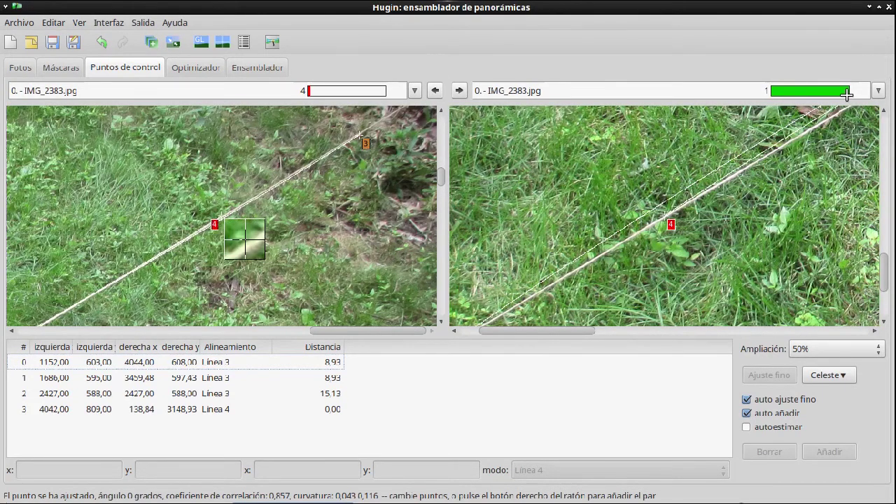
{"action": "right_click", "coordinate": [505, 219]}
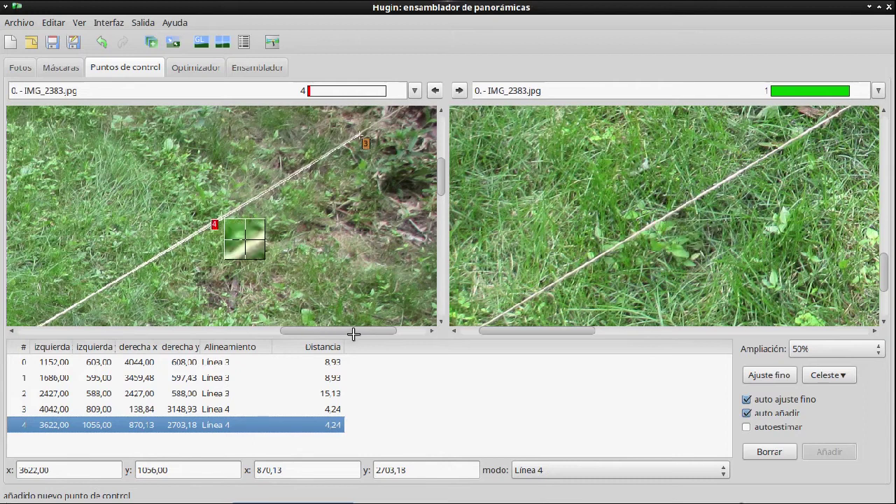
- Fit the images to the window and add a third Línea 4 pair near the diagonal string's middle, at about (1797, 2155) and (2635, 1654)
{"action": "left_click", "coordinate": [501, 451]}
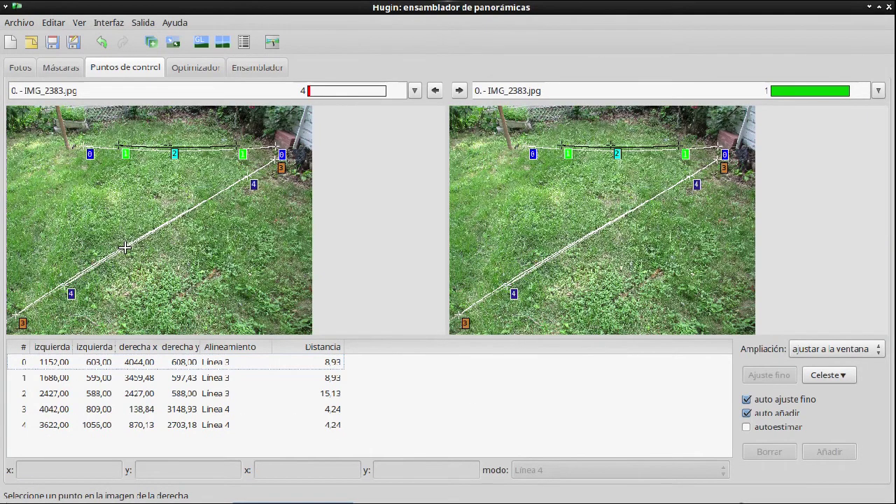
{"action": "left_click", "coordinate": [125, 247]}
{"action": "left_click", "coordinate": [227, 226]}
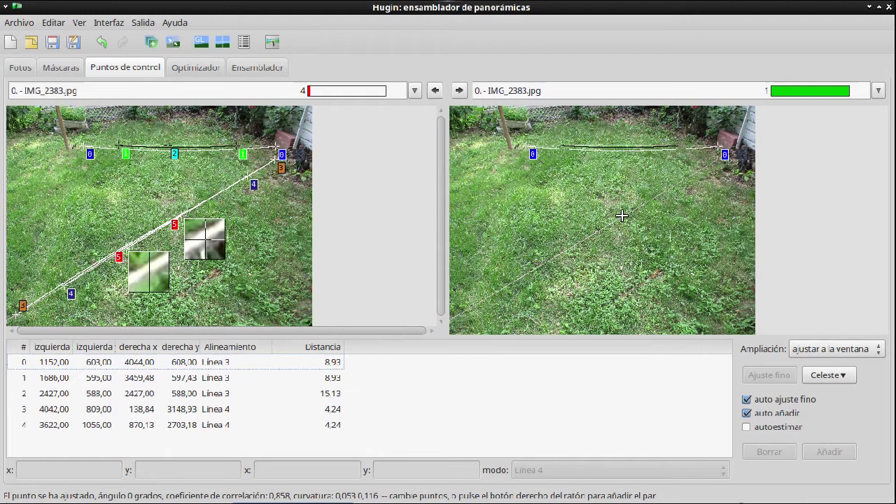
{"action": "right_click", "coordinate": [624, 216]}
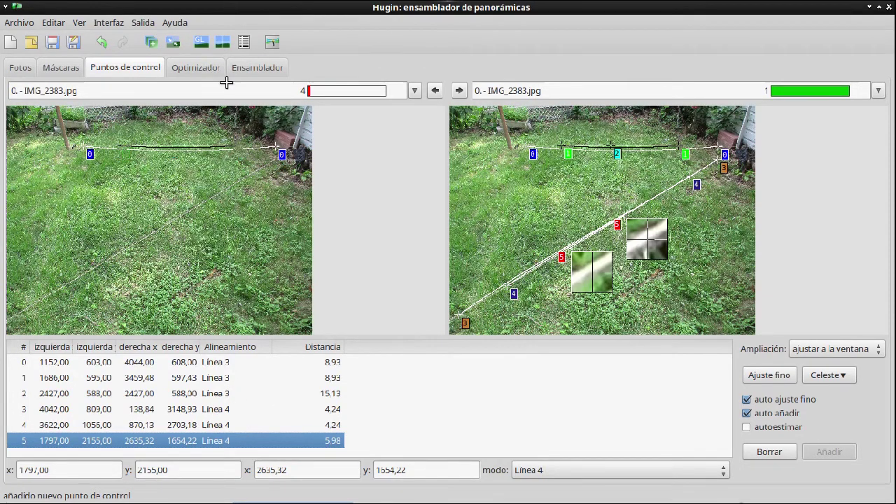
- Mark only the distortion parameters a, b and c of Lens 0 for geometric optimization
{"action": "left_click", "coordinate": [214, 67]}
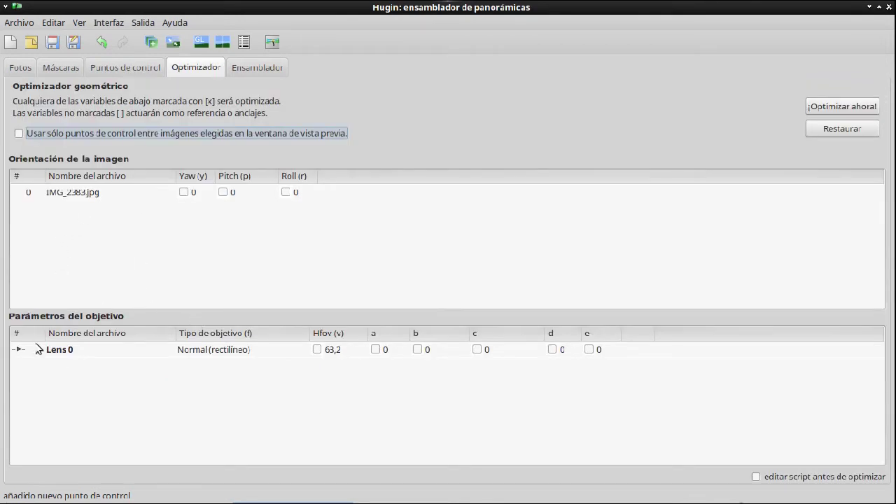
{"action": "left_click", "coordinate": [60, 354]}
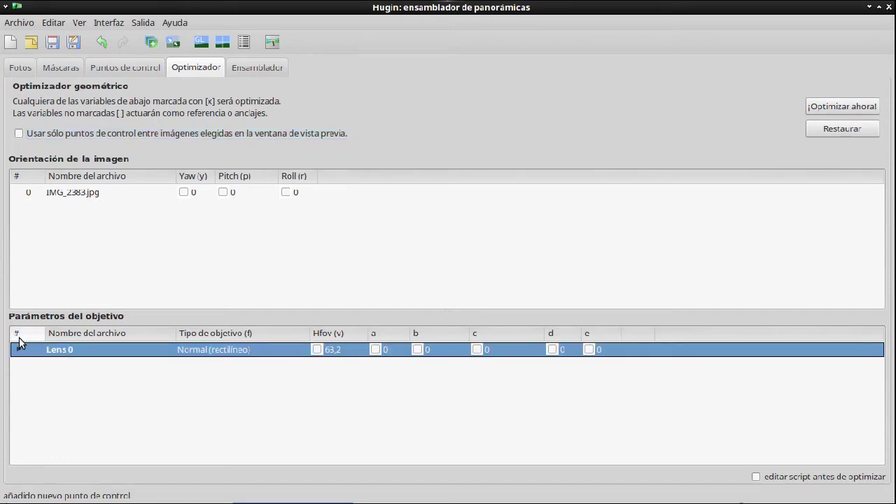
{"action": "left_click", "coordinate": [317, 350]}
{"action": "left_click", "coordinate": [317, 349]}
{"action": "left_click", "coordinate": [416, 350]}
{"action": "left_click", "coordinate": [478, 349]}
- Run the geometric optimization and apply its changes to Lens 0
{"action": "left_click", "coordinate": [854, 106]}
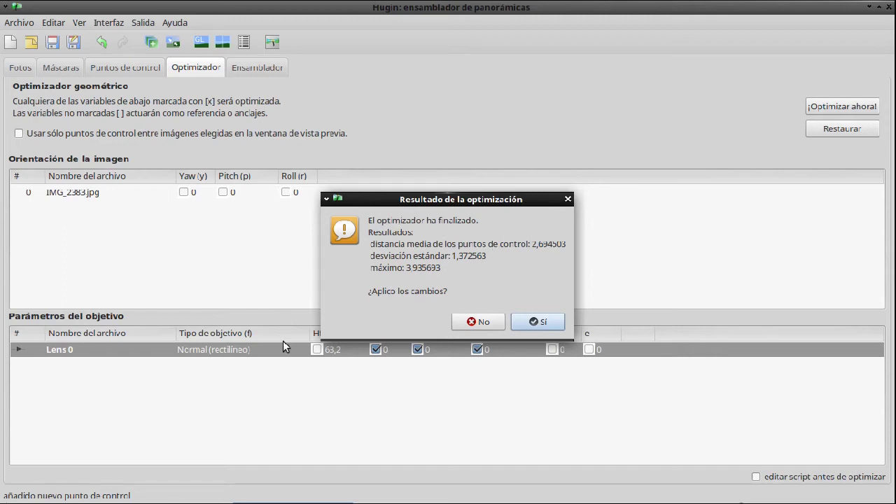
{"action": "left_click", "coordinate": [553, 327]}
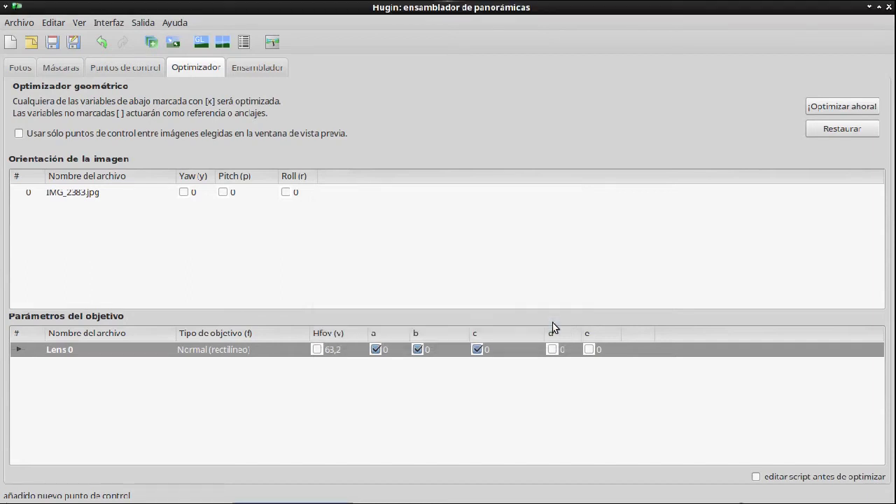
{"action": "left_click", "coordinate": [22, 349]}
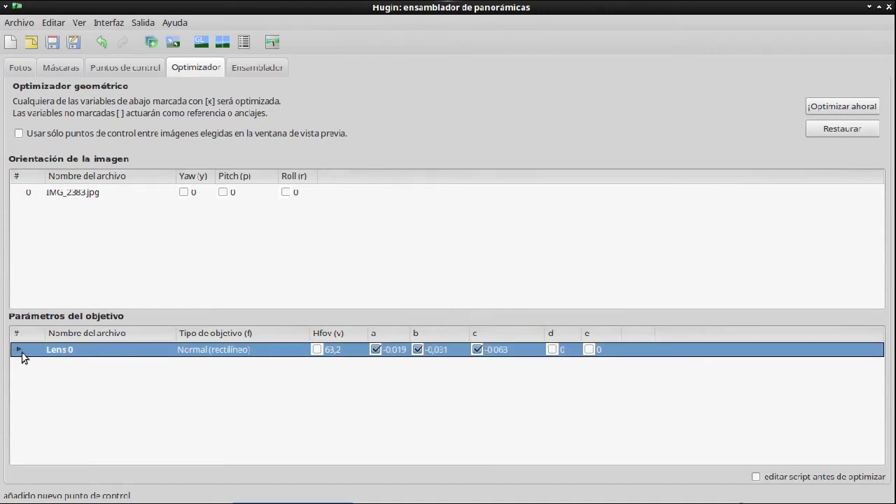
{"action": "left_click", "coordinate": [346, 363]}
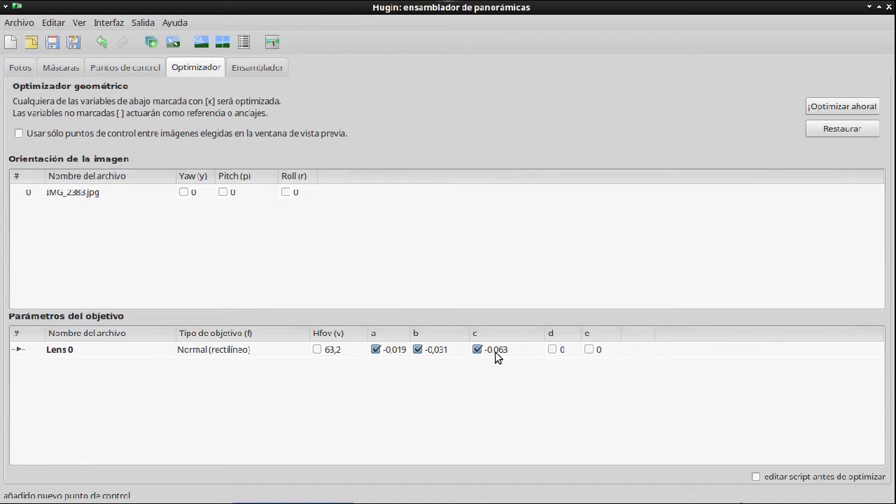
- Review the lens options for IMG_2383.jpg and the form for saving its parameters to the lens database, and close it without saving
{"action": "left_click", "coordinate": [26, 66]}
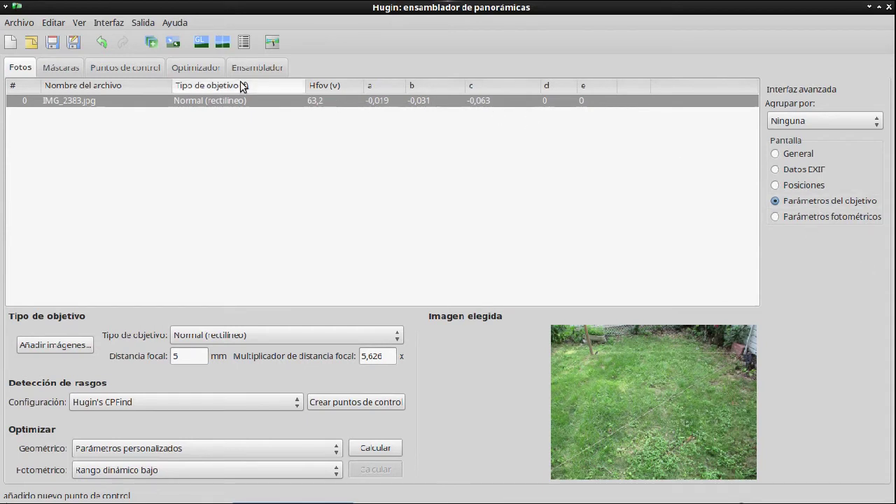
{"action": "left_click", "coordinate": [269, 100]}
{"action": "right_click", "coordinate": [269, 100]}
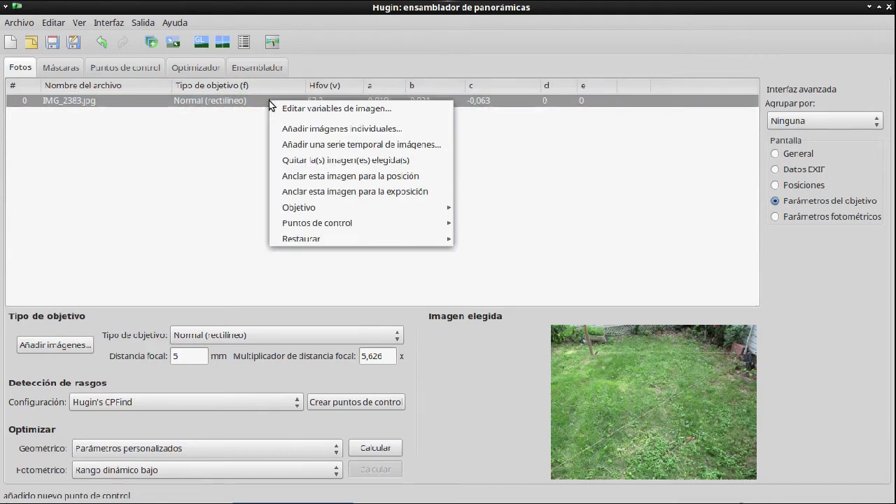
{"action": "mouse_move", "coordinate": [299, 203]}
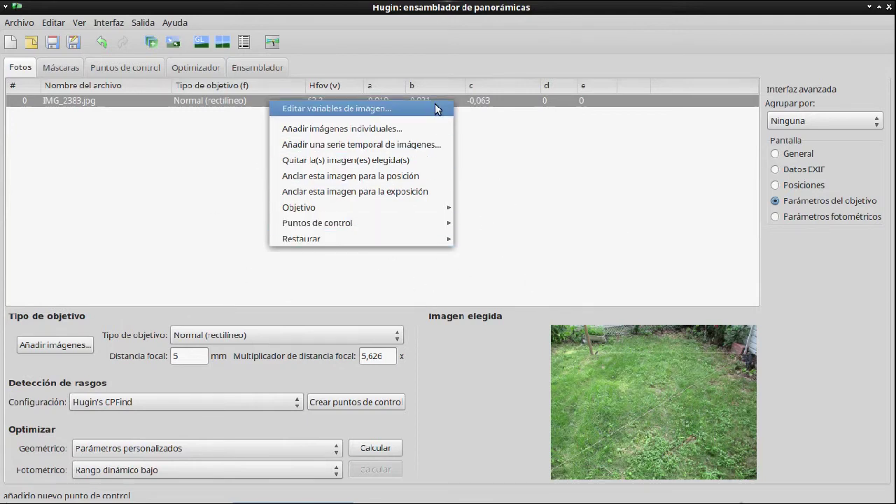
{"action": "left_click", "coordinate": [607, 119]}
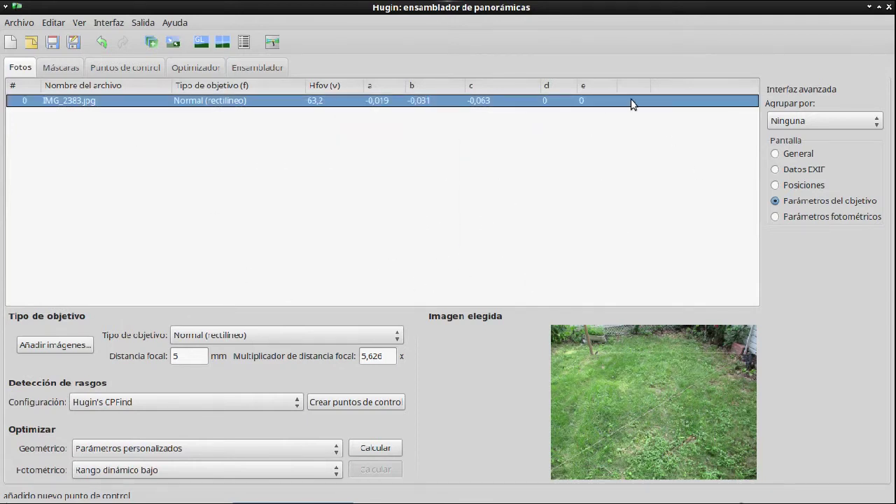
{"action": "right_click", "coordinate": [357, 106]}
{"action": "mouse_move", "coordinate": [405, 225]}
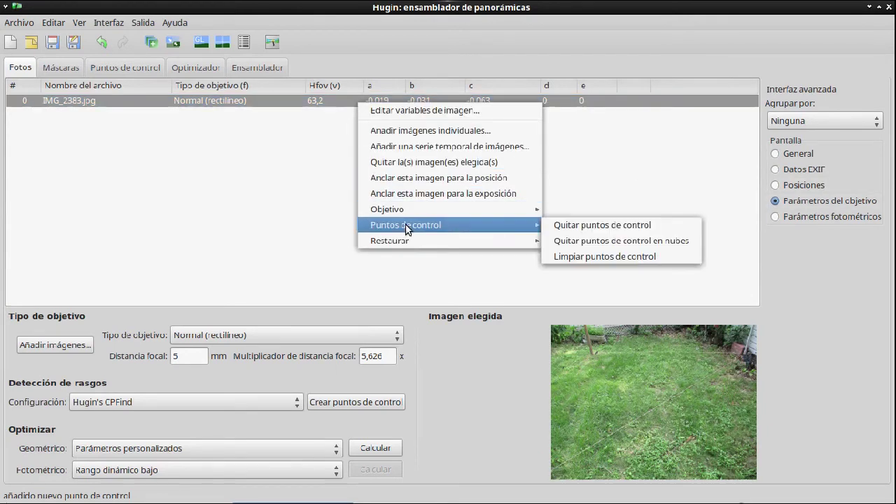
{"action": "mouse_move", "coordinate": [432, 204]}
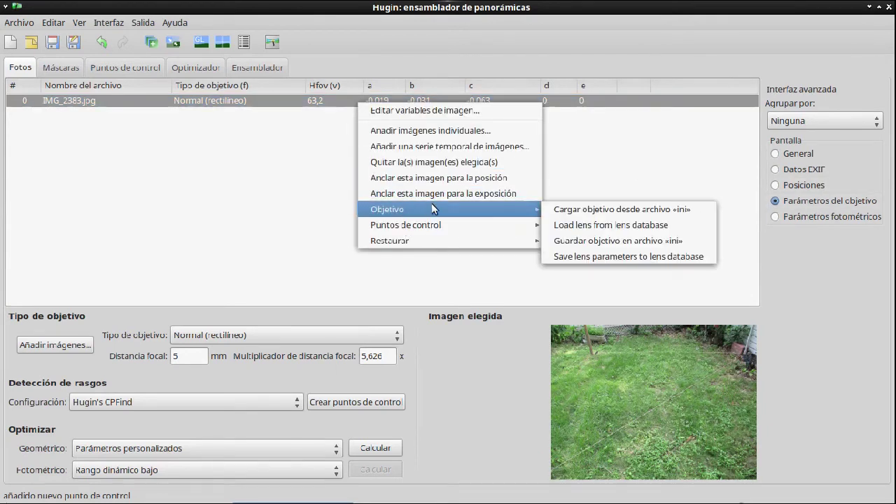
{"action": "left_click", "coordinate": [672, 257]}
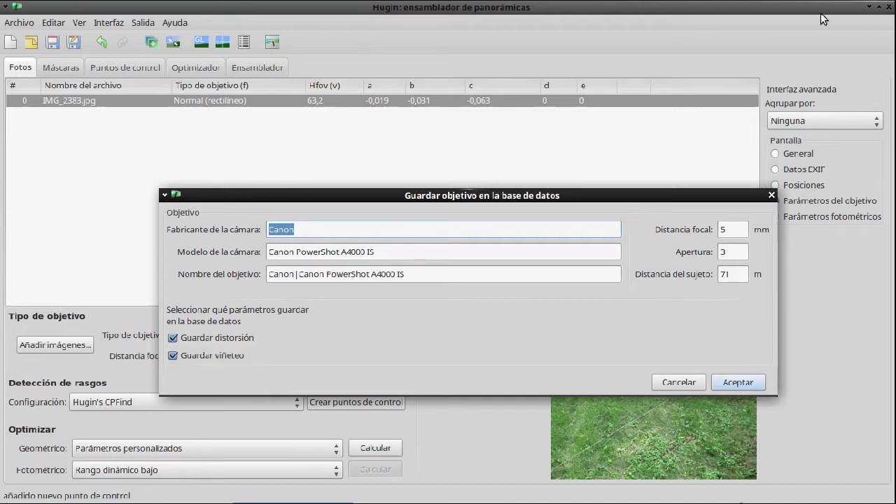
{"action": "left_click", "coordinate": [772, 195]}
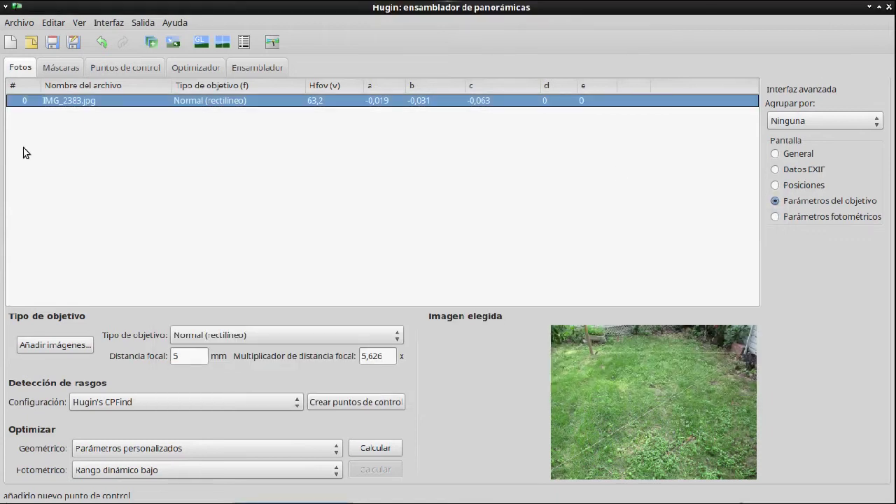
- Switch to the file manager's Hugin 14 calibracion lente folder and view the fisheye photo 0.JPG in a maximized image viewer
{"action": "mouse_move", "coordinate": [308, 498]}
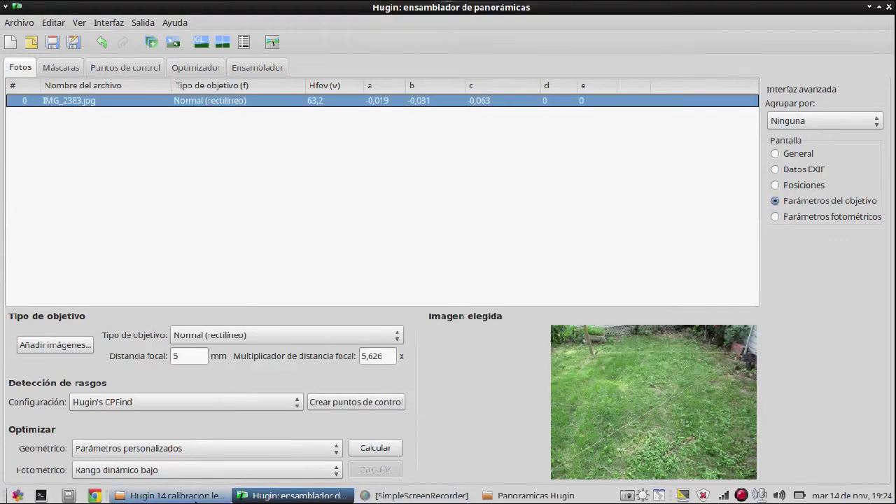
{"action": "left_click", "coordinate": [207, 499]}
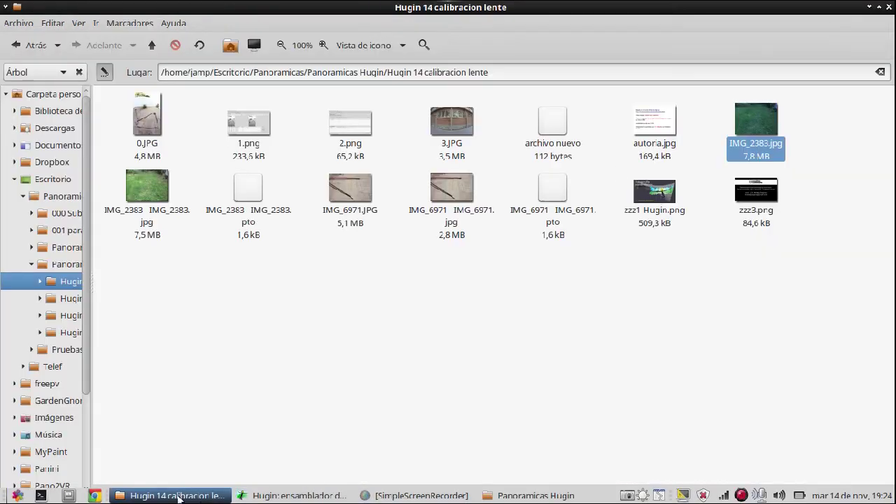
{"action": "left_click", "coordinate": [846, 314]}
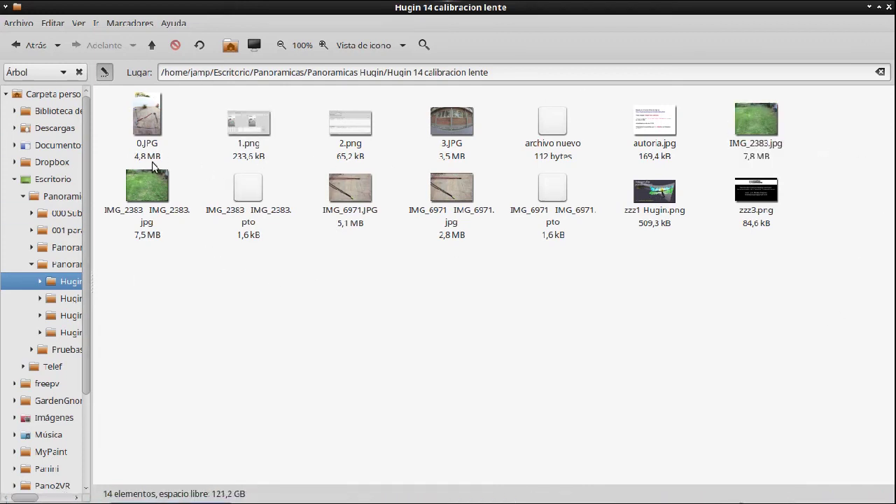
{"action": "double_click", "coordinate": [147, 120]}
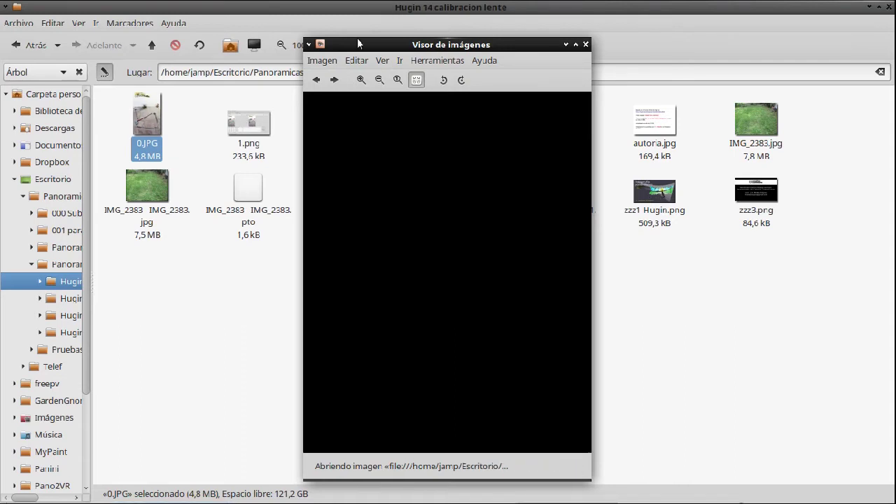
{"action": "left_click", "coordinate": [573, 45]}
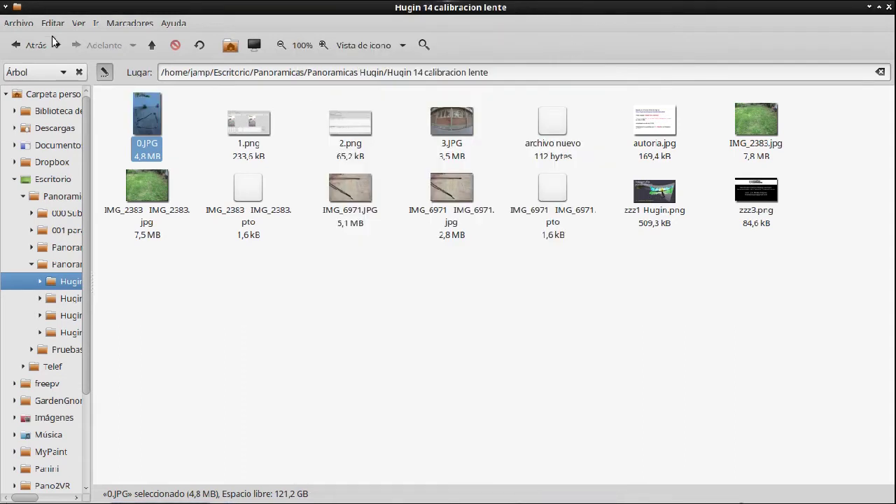
{"action": "left_click", "coordinate": [530, 494]}
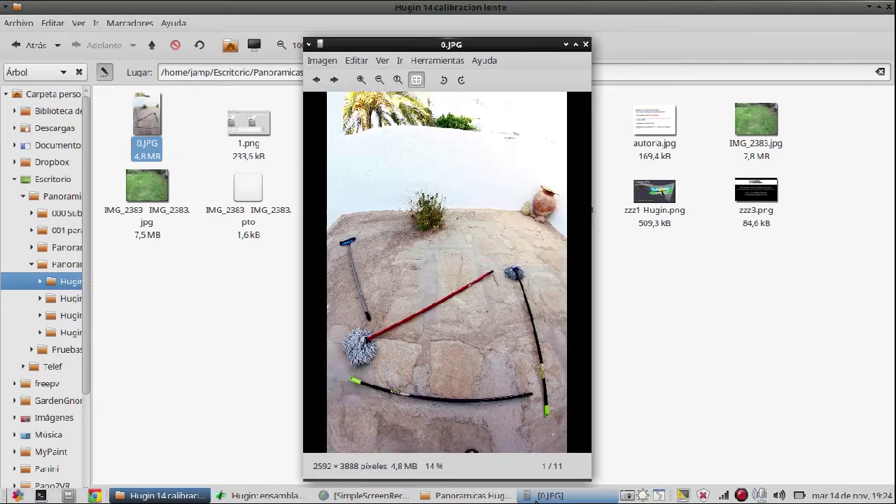
{"action": "left_click", "coordinate": [576, 44]}
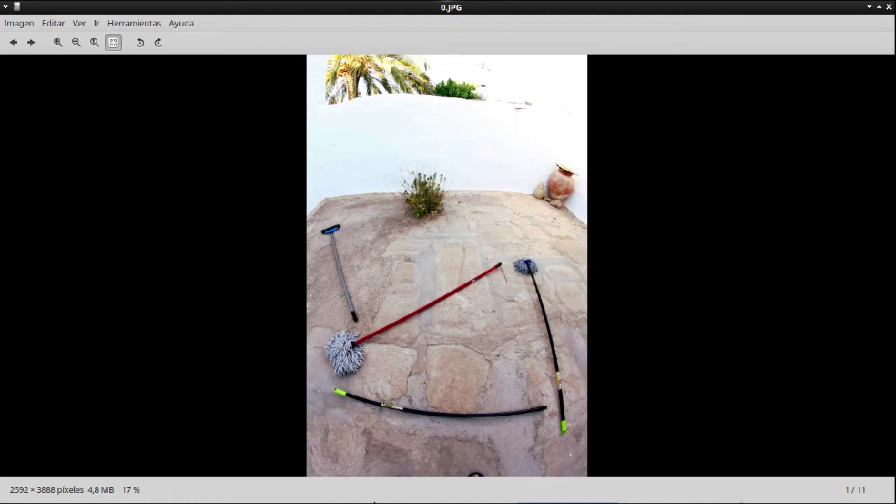
{"action": "mouse_move", "coordinate": [374, 501]}
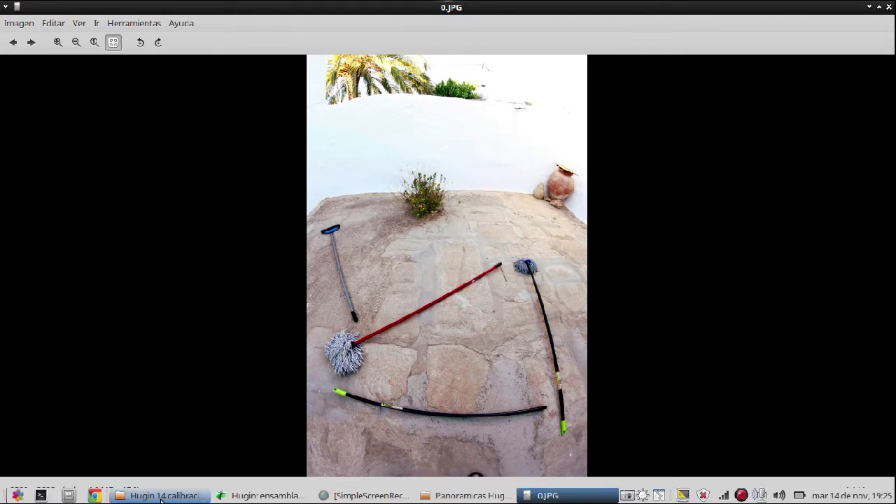
- View the next image, 1.png, and examine enlarged how the control point pairs follow the straight sticks, and close the viewer
{"action": "left_click", "coordinate": [34, 45]}
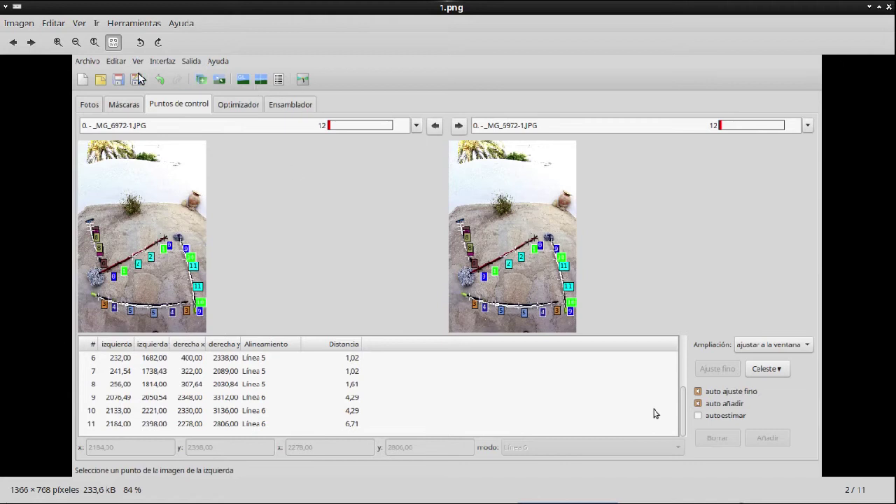
{"action": "left_click", "coordinate": [58, 44]}
{"action": "left_click", "coordinate": [59, 43]}
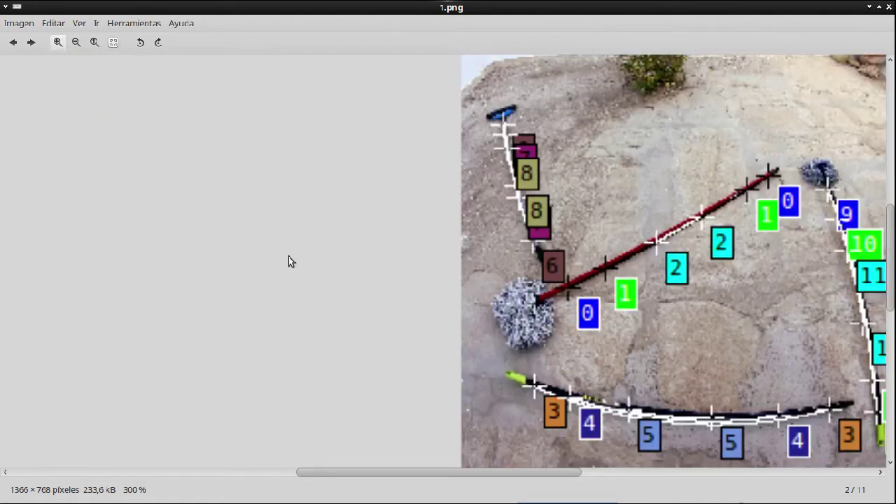
{"action": "left_click_drag", "start_coordinate": [350, 481], "coordinate": [449, 484]}
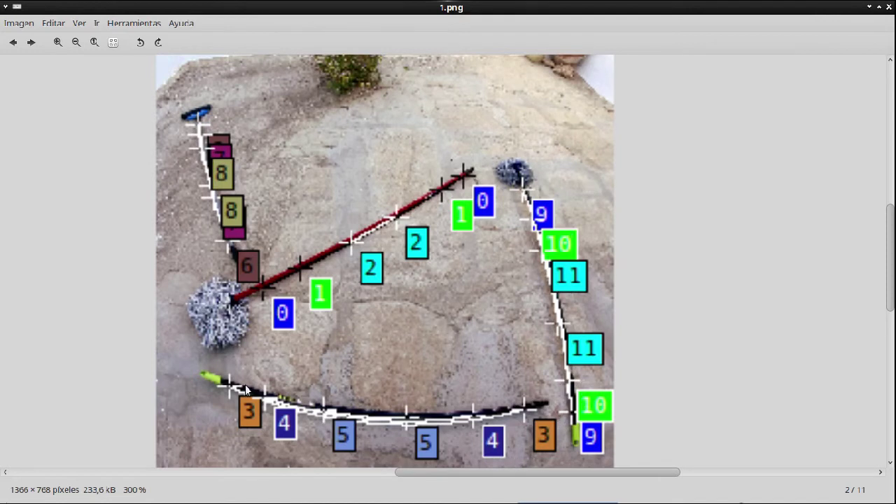
{"action": "left_click", "coordinate": [113, 43]}
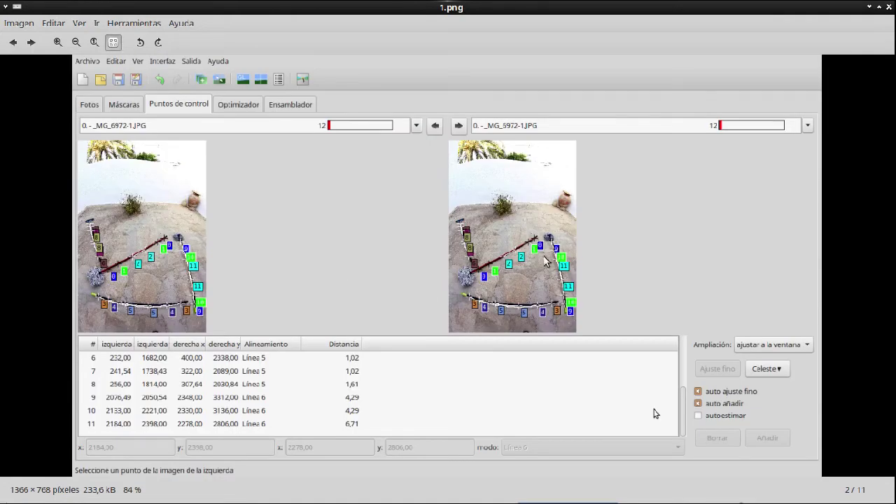
{"action": "left_click", "coordinate": [890, 9]}
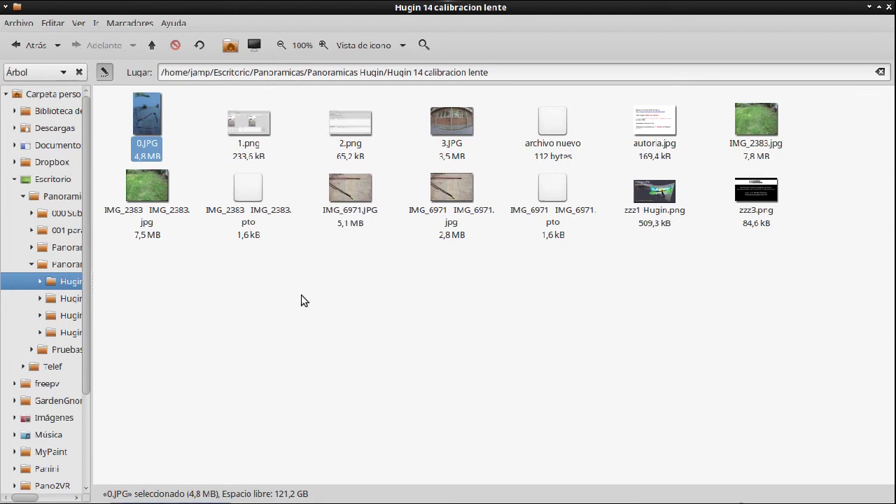
- Open 2.png in a maximized viewer to examine the fisheye lens's optimized a, b and c parameters, and close it
{"action": "left_click", "coordinate": [359, 131]}
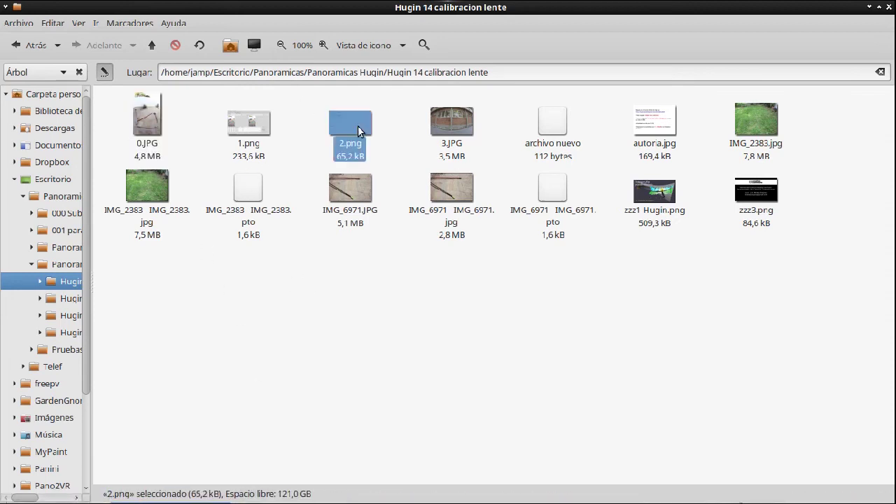
{"action": "double_click", "coordinate": [358, 128]}
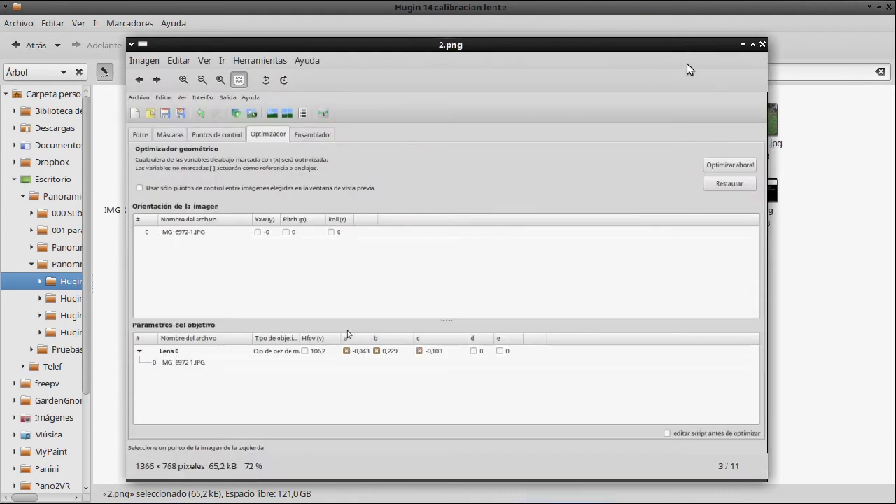
{"action": "left_click", "coordinate": [752, 44]}
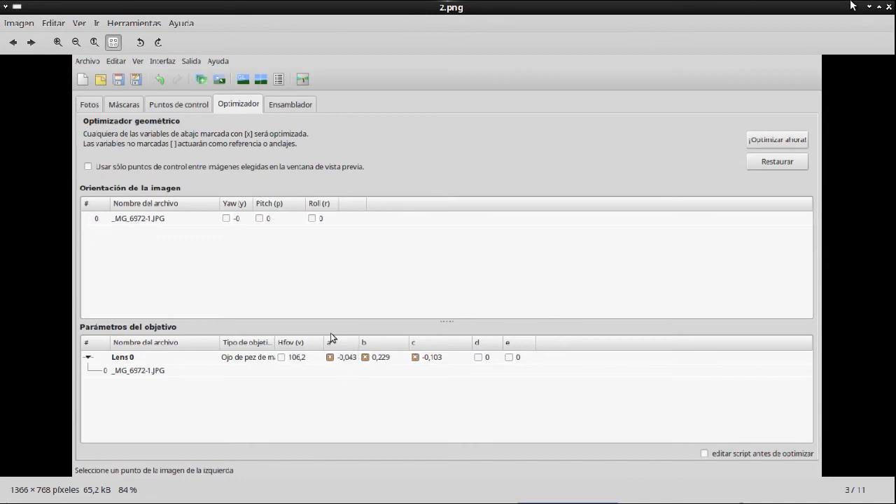
{"action": "left_click", "coordinate": [888, 6]}
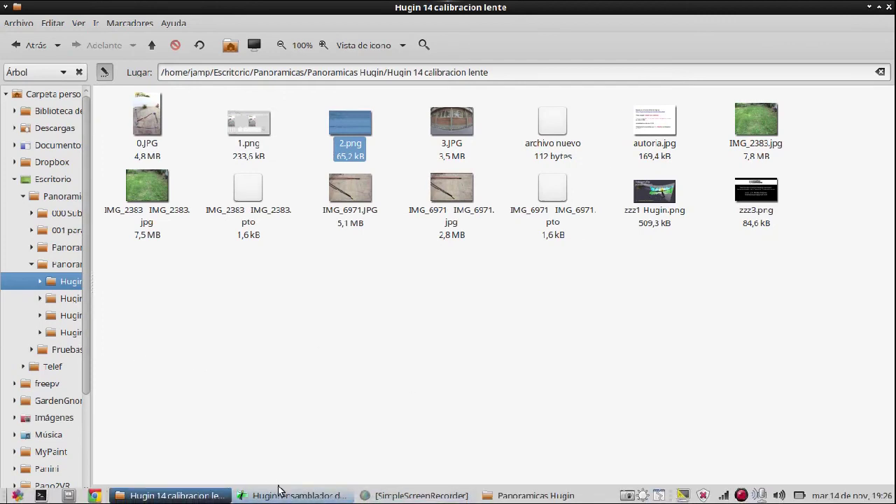
- Switch back to Hugin and start a new project, discarding the unsaved changes to the current one
{"action": "left_click", "coordinate": [294, 496]}
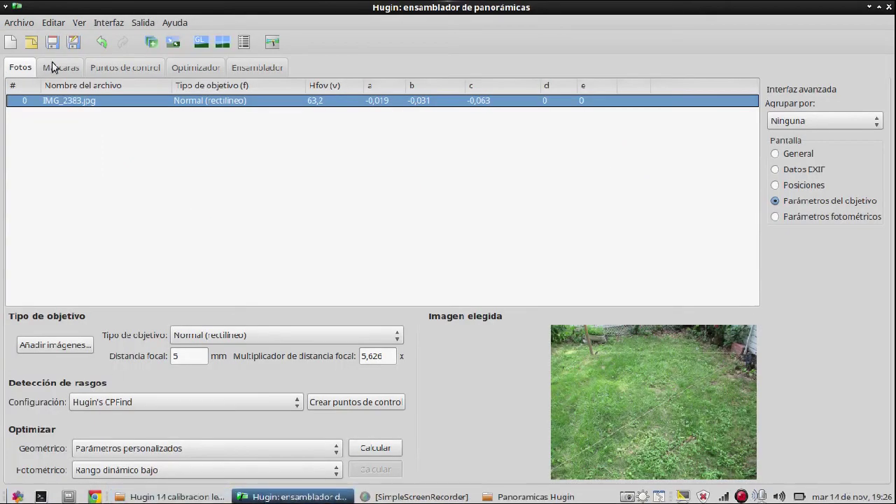
{"action": "left_click", "coordinate": [19, 22]}
{"action": "left_click", "coordinate": [25, 38]}
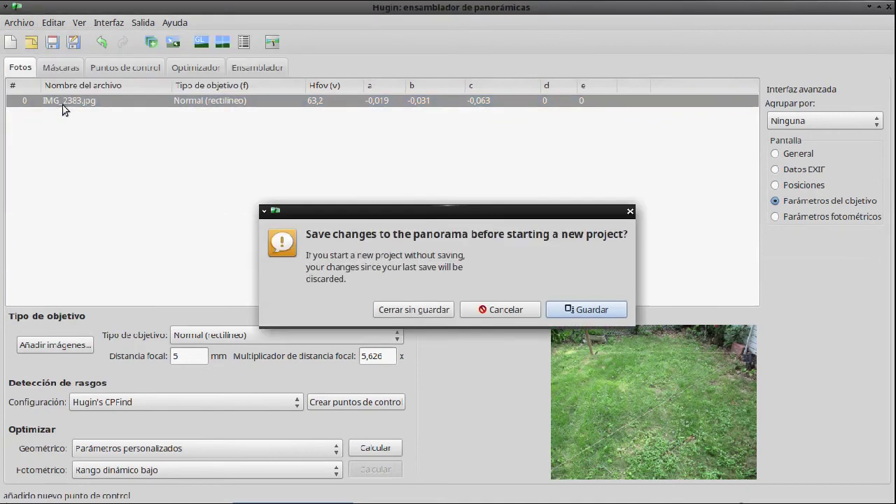
{"action": "left_click", "coordinate": [410, 309]}
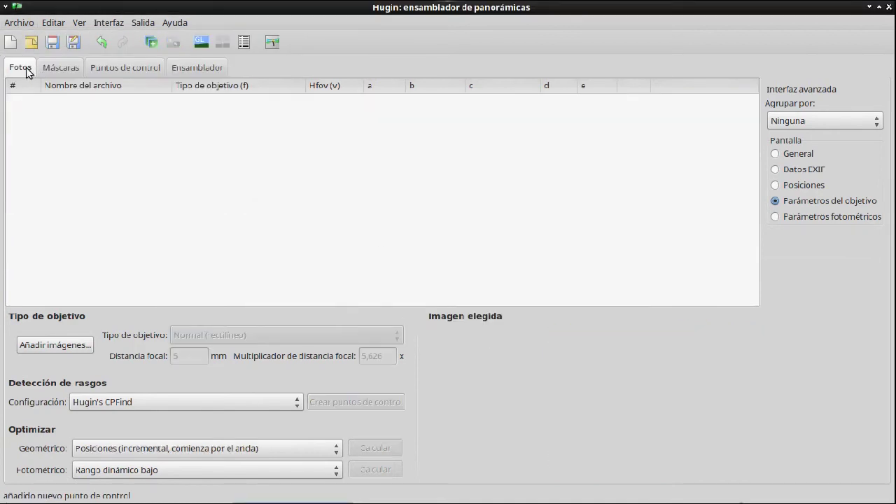
- Add 0.JPG to the project as a circular fisheye image (Ojo de pez circular) with 8 mm focal length and a 1.62 focal multiplier
{"action": "left_click", "coordinate": [46, 343]}
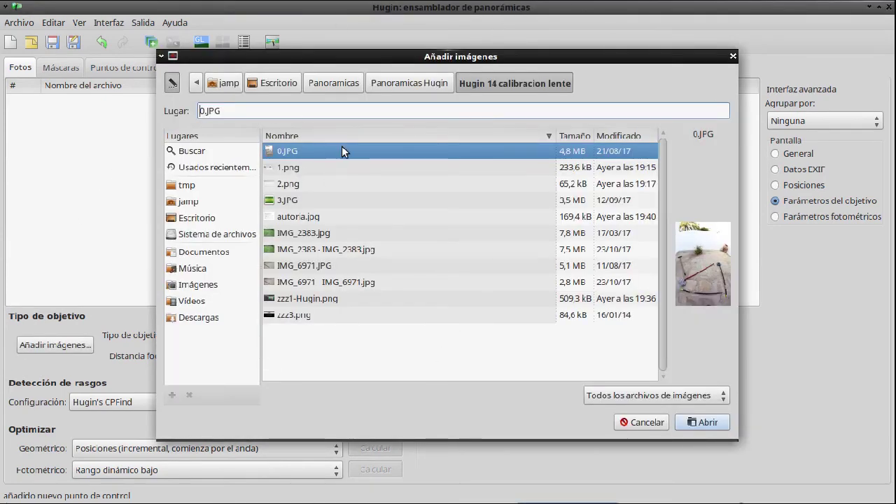
{"action": "left_click", "coordinate": [710, 421]}
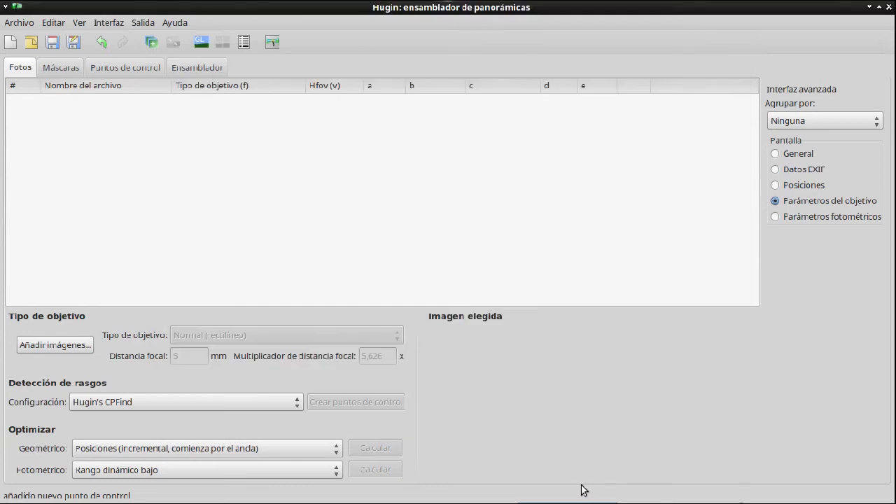
{"action": "left_click", "coordinate": [365, 306]}
{"action": "type", "text": "8"}
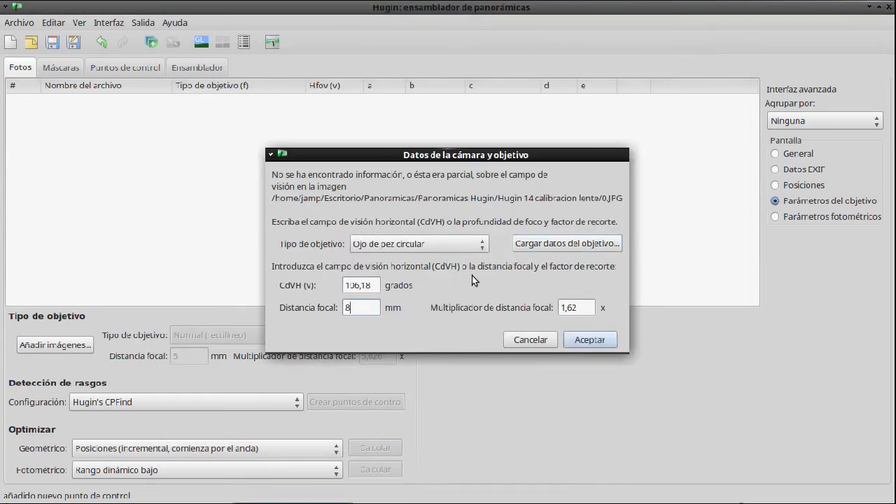
{"action": "left_click", "coordinate": [583, 246]}
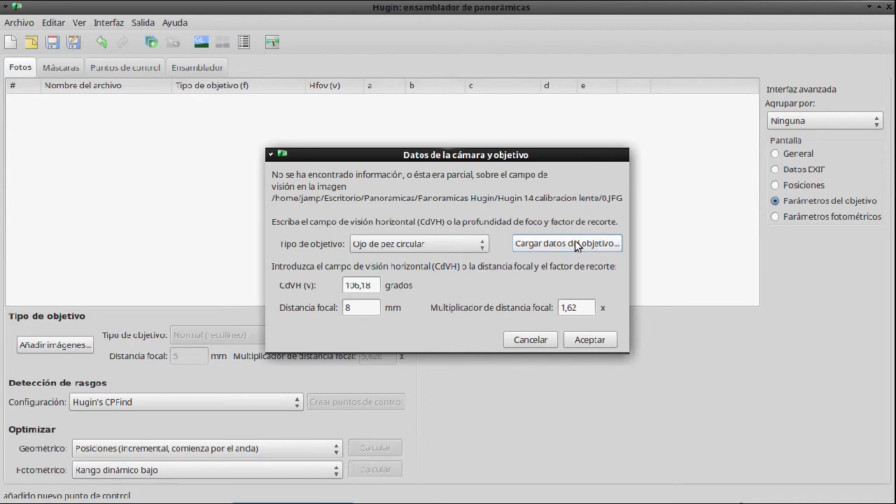
{"action": "left_click", "coordinate": [591, 340]}
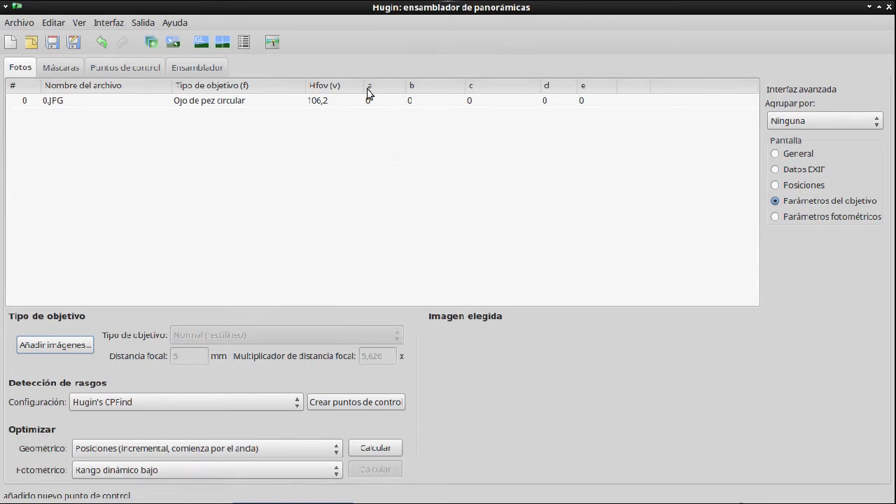
{"action": "right_click", "coordinate": [342, 100]}
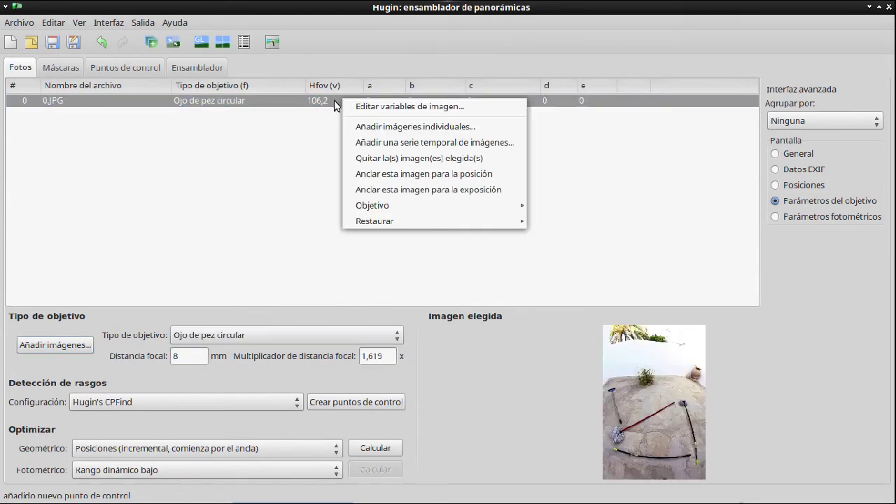
{"action": "left_click", "coordinate": [509, 198]}
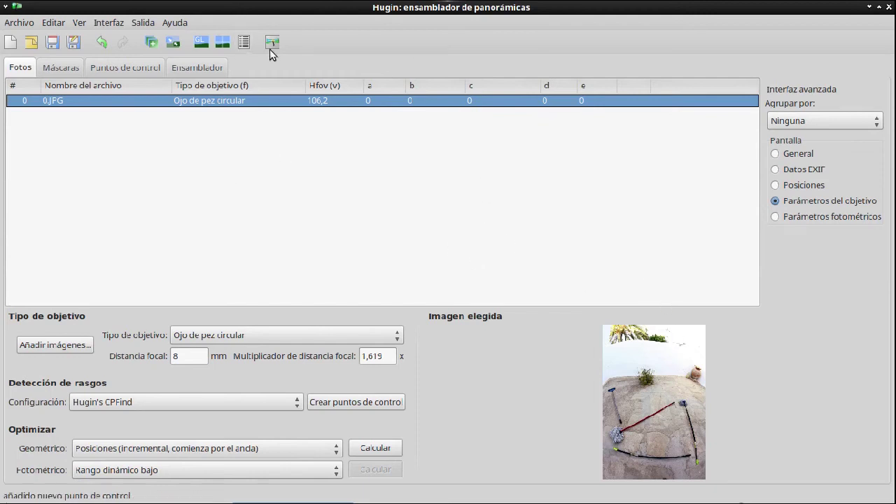
- Load the Vivitar 8mm lens from the lens database for 0.JPG, including its distortion and vignetting data
{"action": "right_click", "coordinate": [323, 98]}
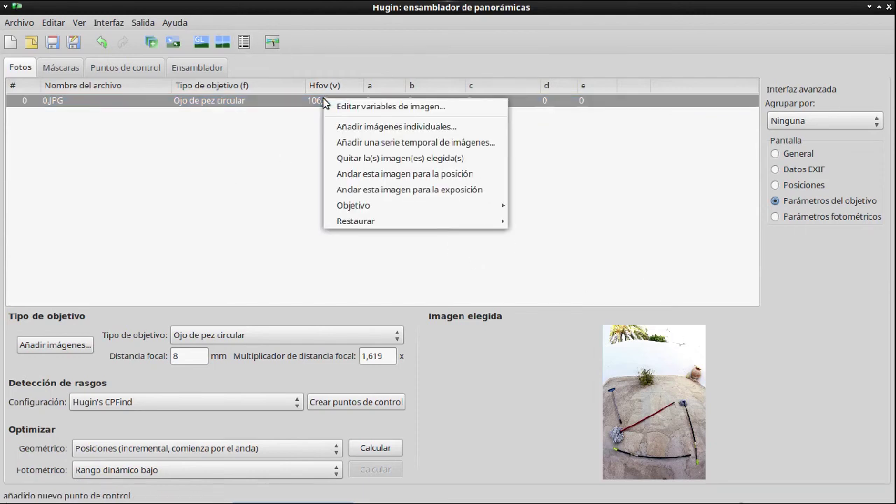
{"action": "mouse_move", "coordinate": [413, 208]}
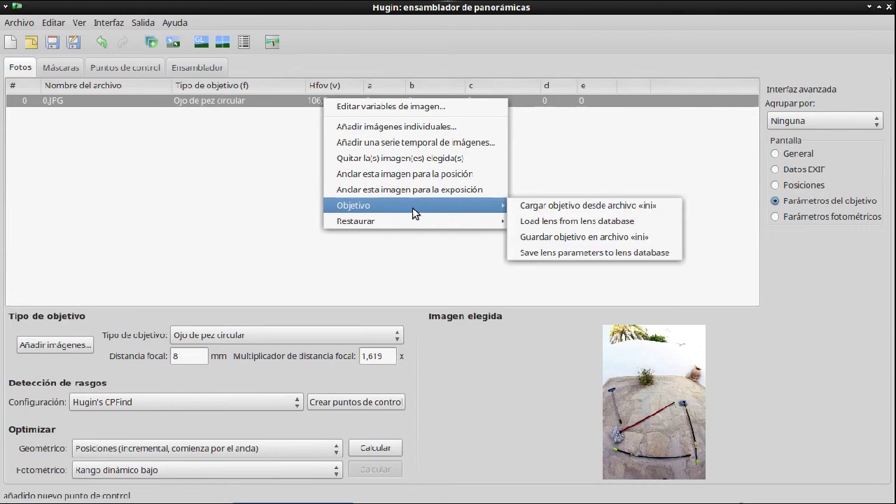
{"action": "left_click", "coordinate": [645, 224]}
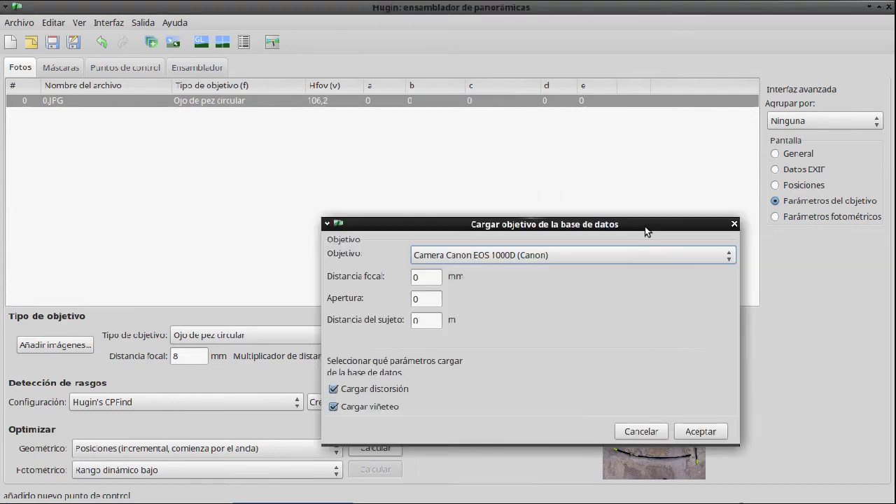
{"action": "left_click", "coordinate": [729, 257]}
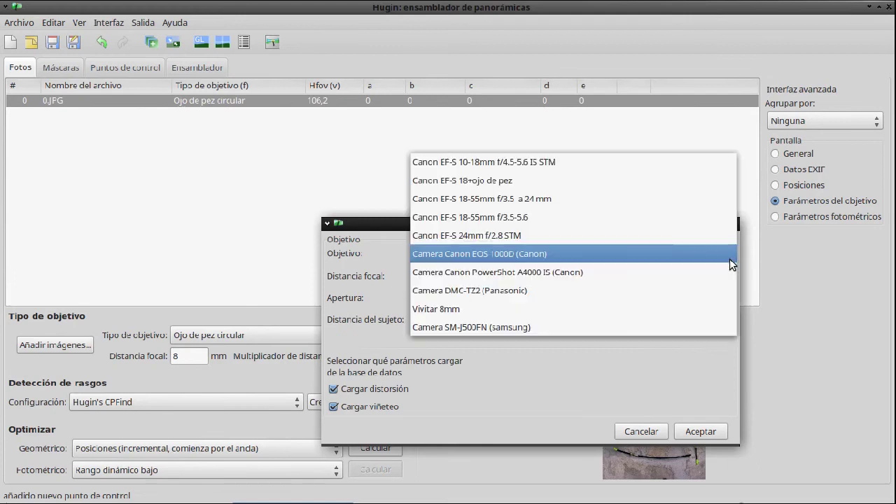
{"action": "left_click", "coordinate": [730, 259]}
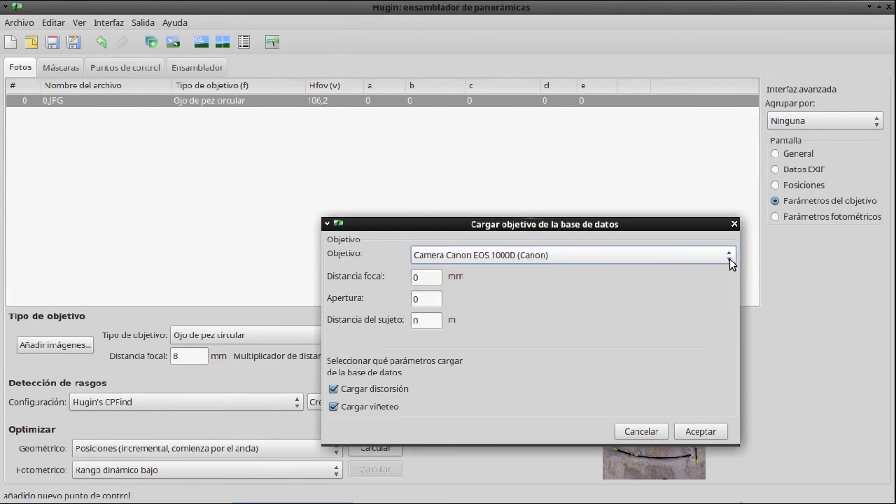
{"action": "left_click", "coordinate": [730, 259]}
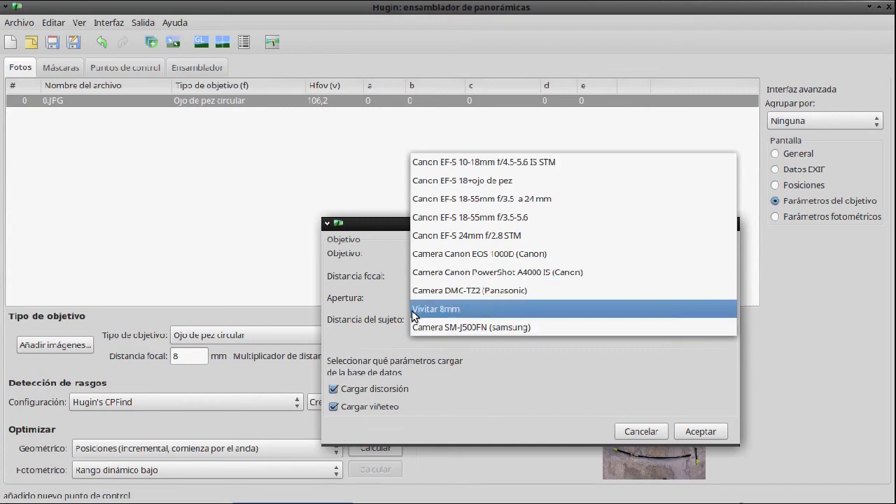
{"action": "left_click", "coordinate": [464, 308]}
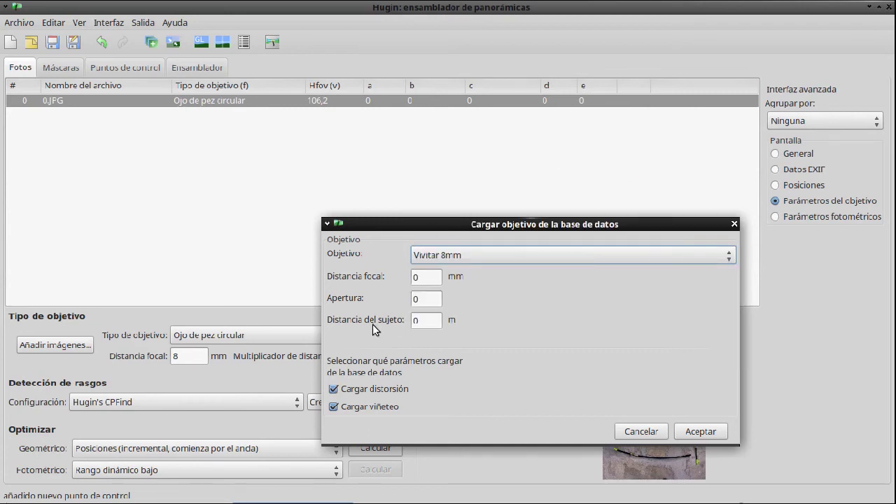
{"action": "left_click", "coordinate": [701, 432]}
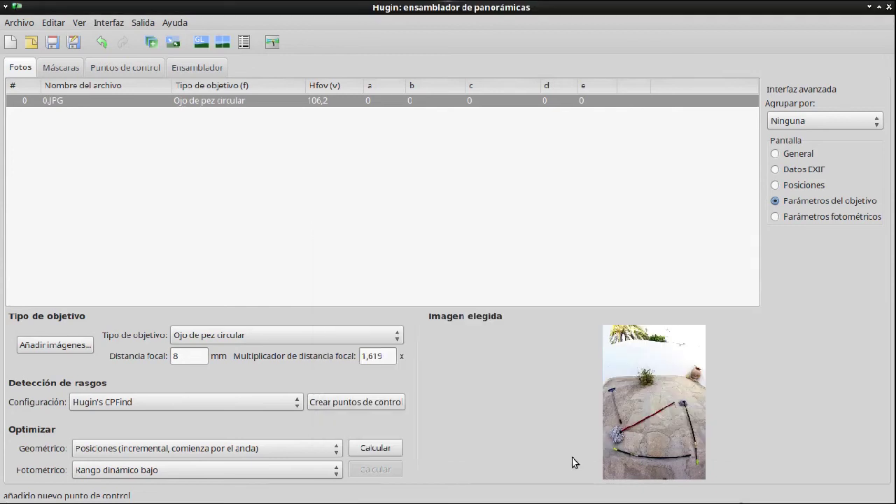
- Show 0.JPG in the fast panorama preview with Rectilínea projection and reduce the field of view to 165 × 148
{"action": "left_click", "coordinate": [200, 44]}
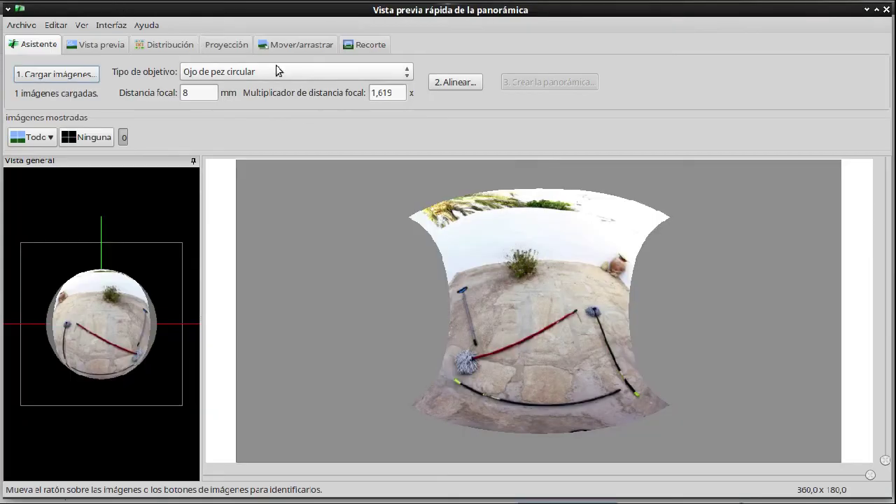
{"action": "left_click", "coordinate": [261, 72]}
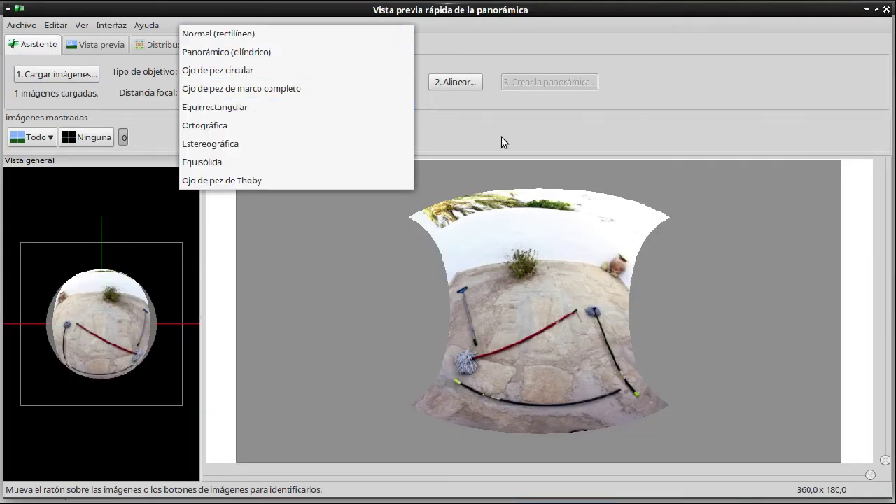
{"action": "left_click", "coordinate": [502, 137]}
{"action": "left_click", "coordinate": [232, 45]}
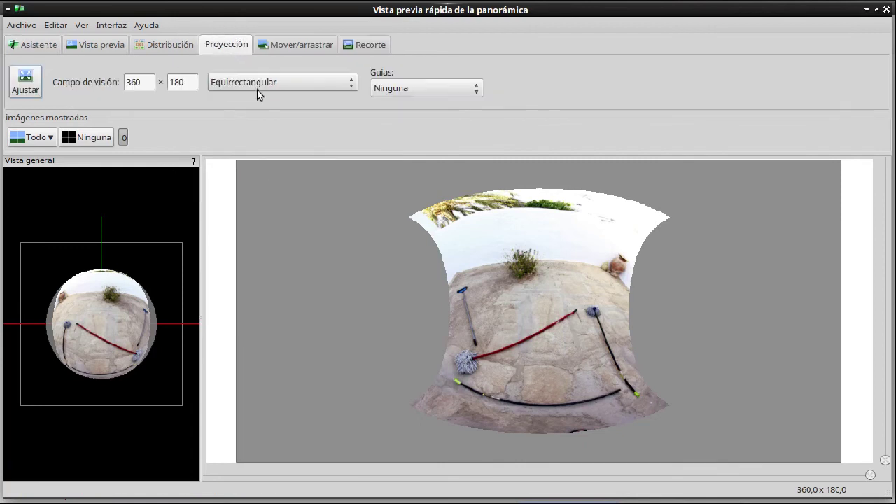
{"action": "left_click", "coordinate": [257, 87]}
{"action": "left_click", "coordinate": [265, 47]}
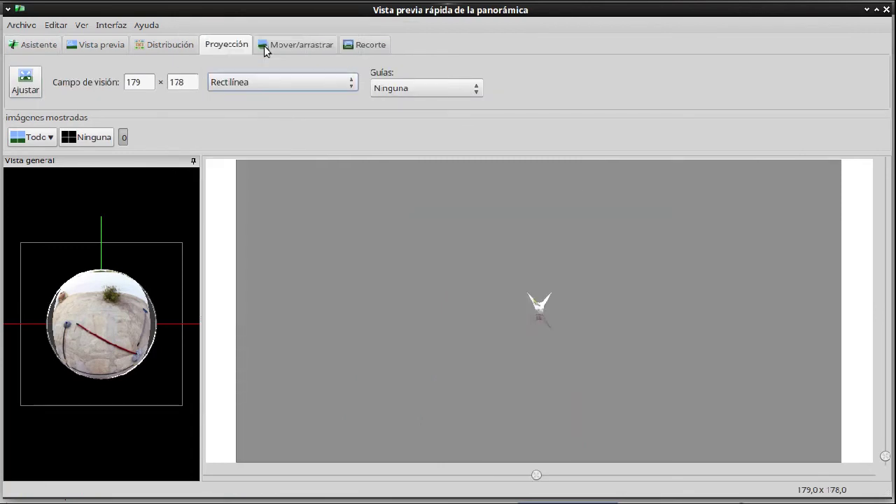
{"action": "left_click_drag", "start_coordinate": [537, 475], "coordinate": [510, 477]}
{"action": "left_click_drag", "start_coordinate": [885, 456], "coordinate": [887, 406]}
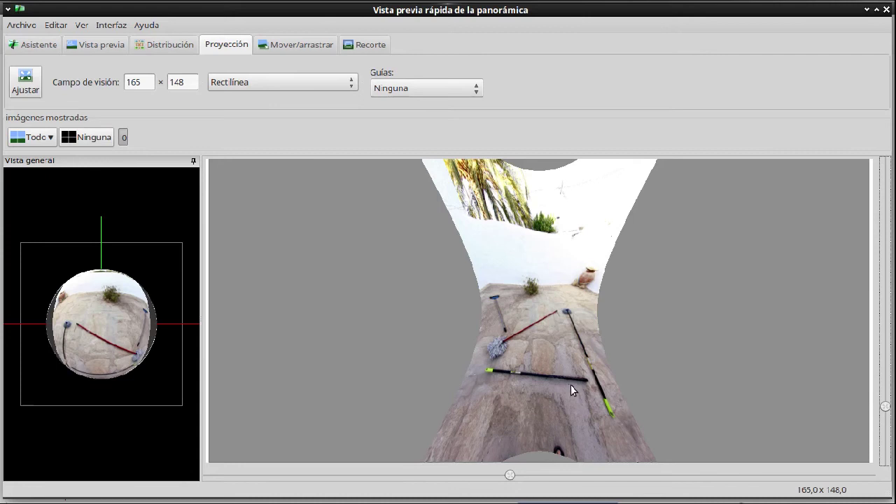
- Start a new project and discard the unsaved changes to the current one
{"action": "left_click", "coordinate": [21, 27]}
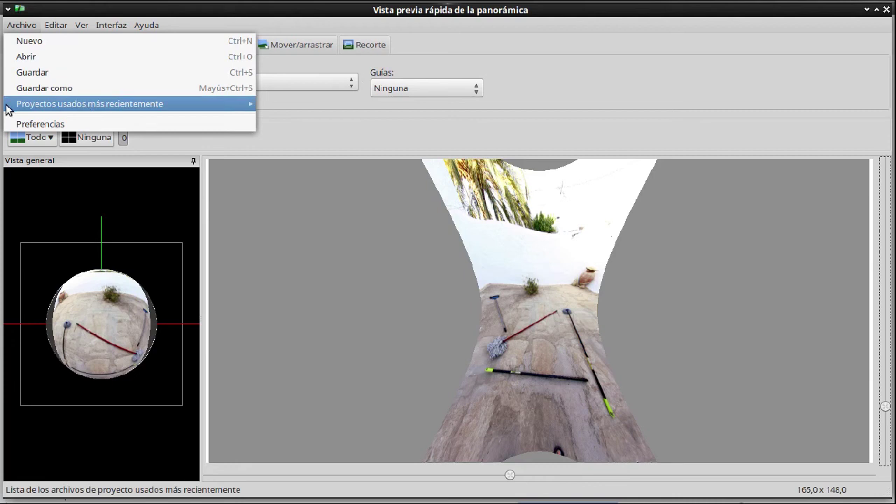
{"action": "left_click", "coordinate": [27, 42]}
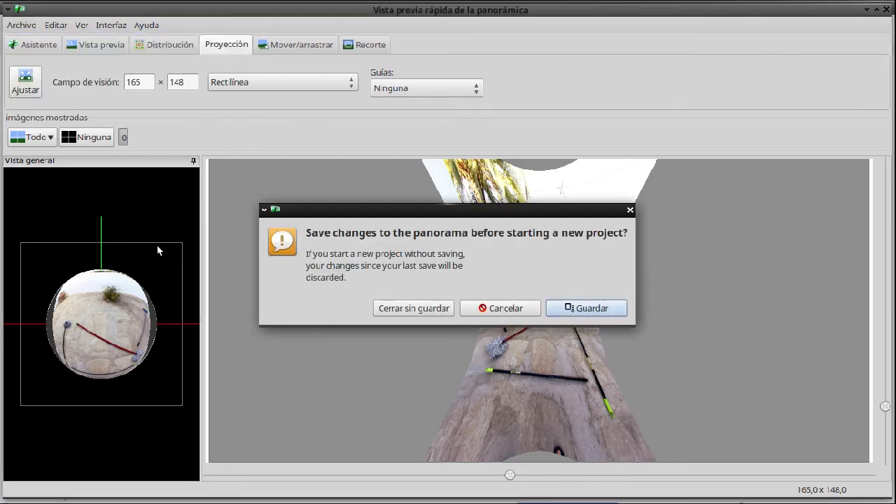
{"action": "left_click", "coordinate": [418, 310]}
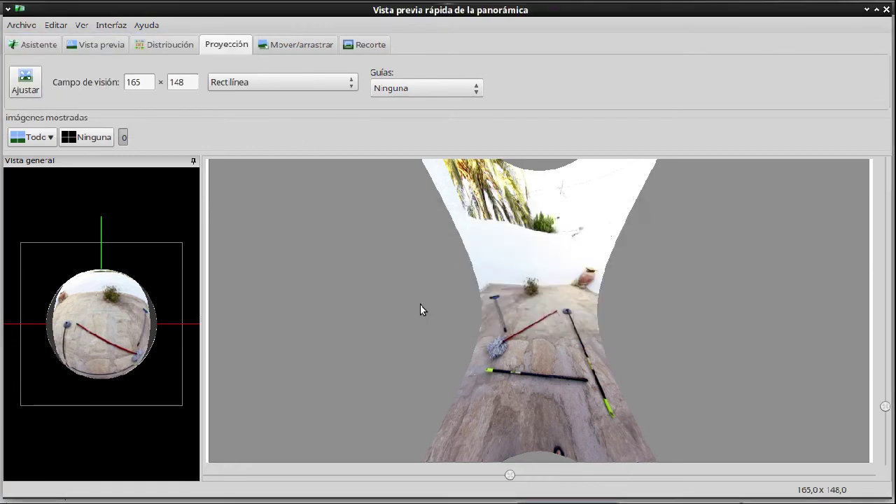
- Add 3.JPG to the project as a circular fisheye image with a horizontal field of view of 160 degrees
{"action": "left_click", "coordinate": [57, 75]}
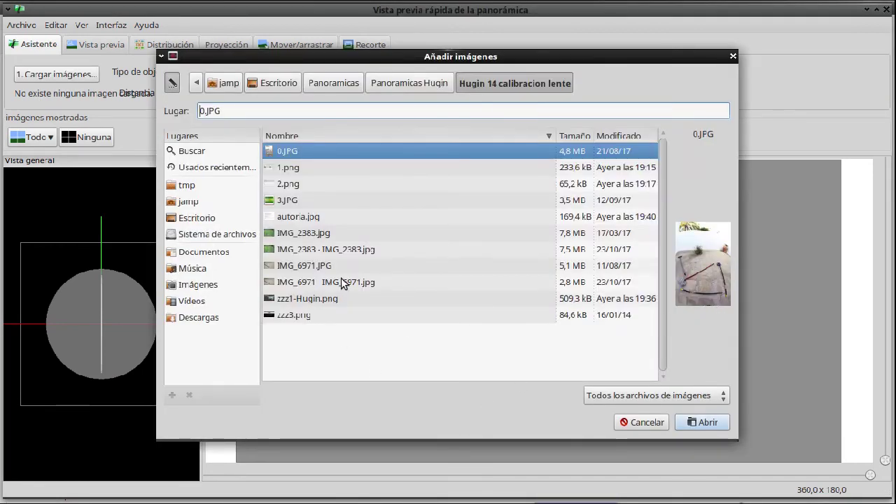
{"action": "left_click", "coordinate": [343, 283]}
{"action": "left_click", "coordinate": [319, 300]}
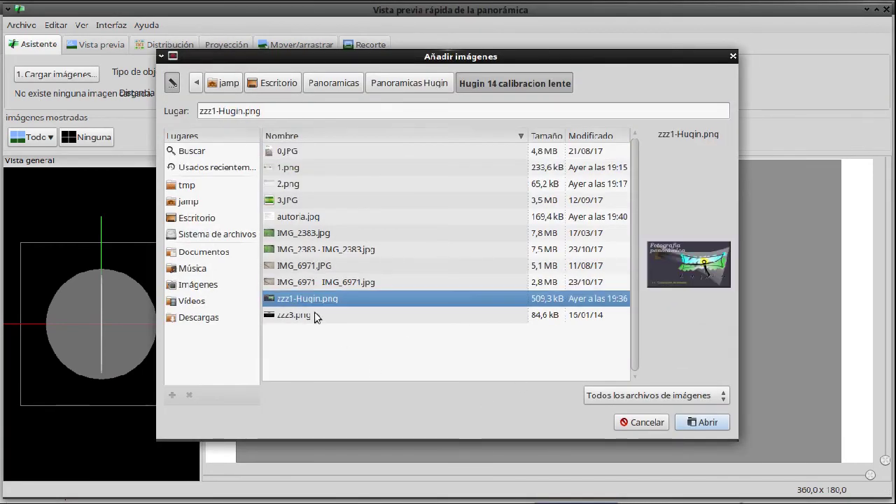
{"action": "left_click", "coordinate": [309, 316]}
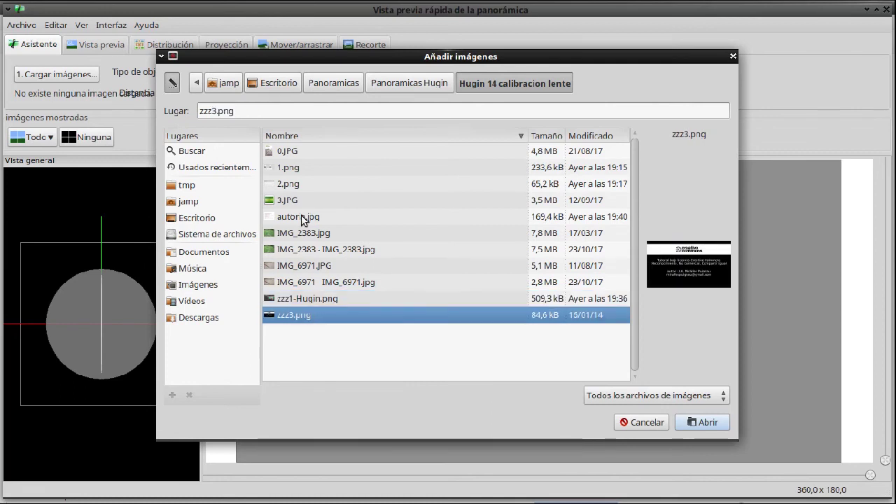
{"action": "left_click", "coordinate": [290, 184]}
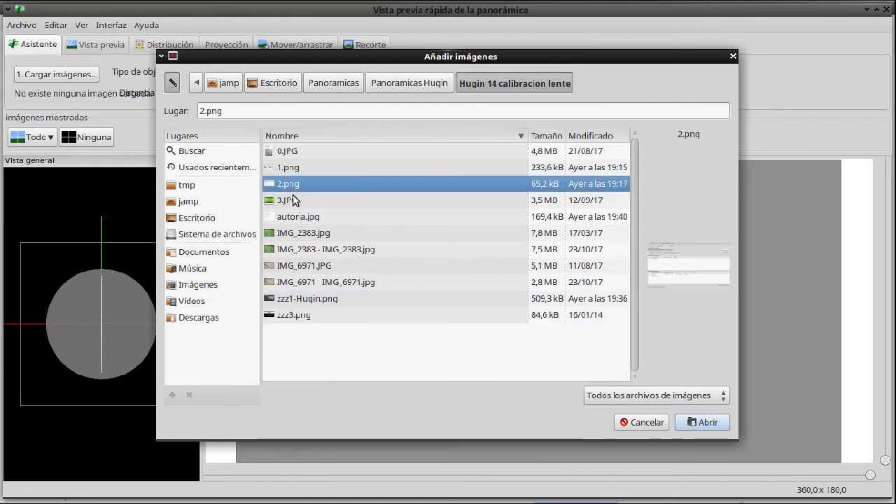
{"action": "left_click", "coordinate": [295, 201]}
{"action": "left_click", "coordinate": [703, 423]}
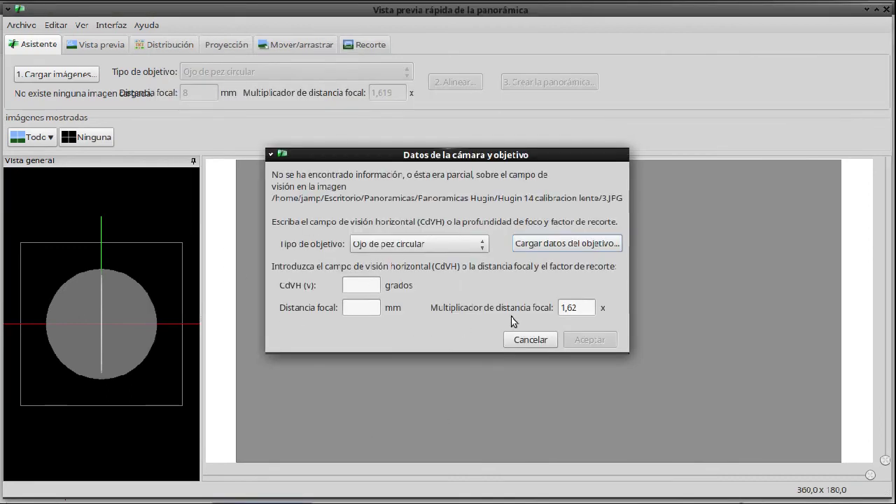
{"action": "left_click", "coordinate": [372, 307]}
{"action": "left_click", "coordinate": [364, 284]}
{"action": "type", "text": "150"}
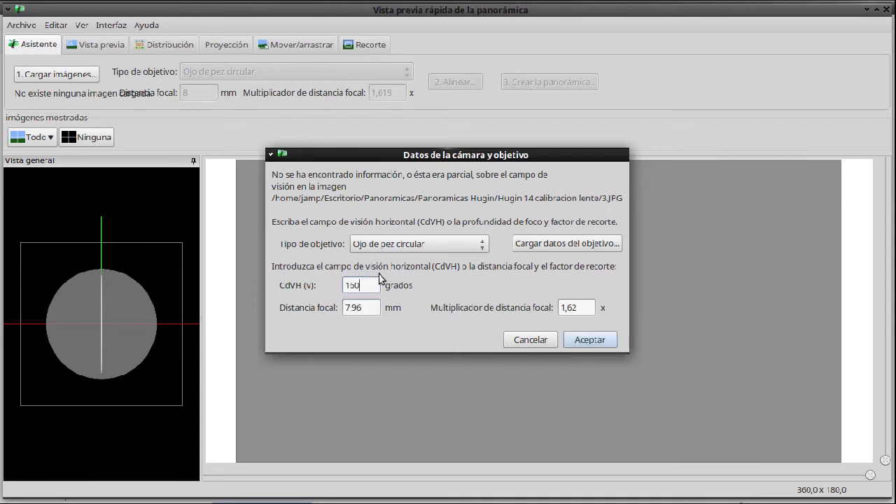
{"action": "left_click", "coordinate": [593, 342]}
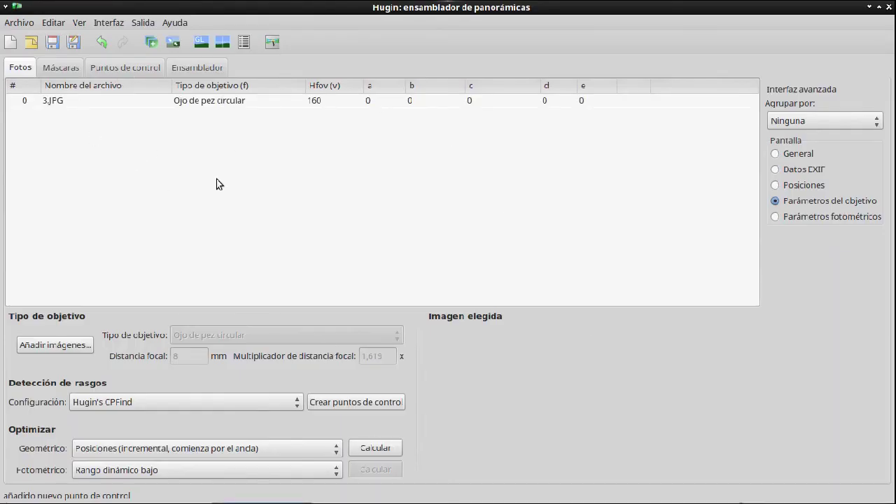
- Load the Vivitar 8mm lens parameters from the lens database for the 3.JPG photo
{"action": "left_click", "coordinate": [237, 102]}
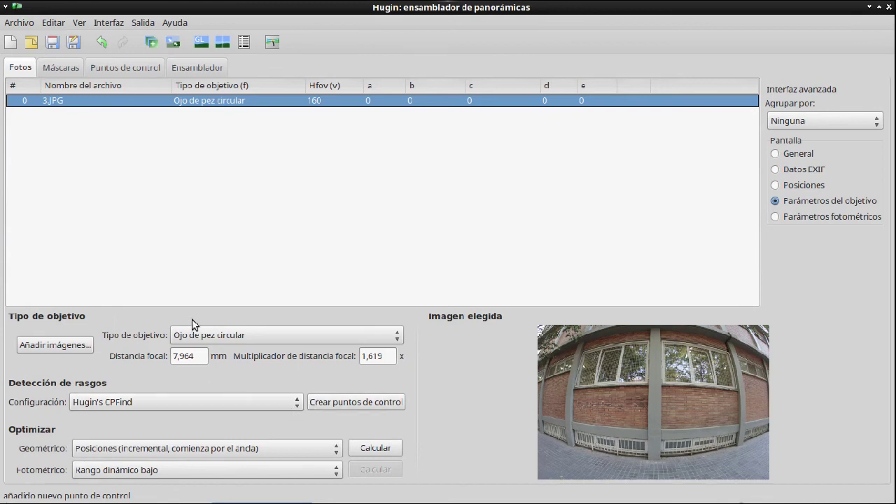
{"action": "right_click", "coordinate": [233, 105]}
{"action": "mouse_move", "coordinate": [277, 208]}
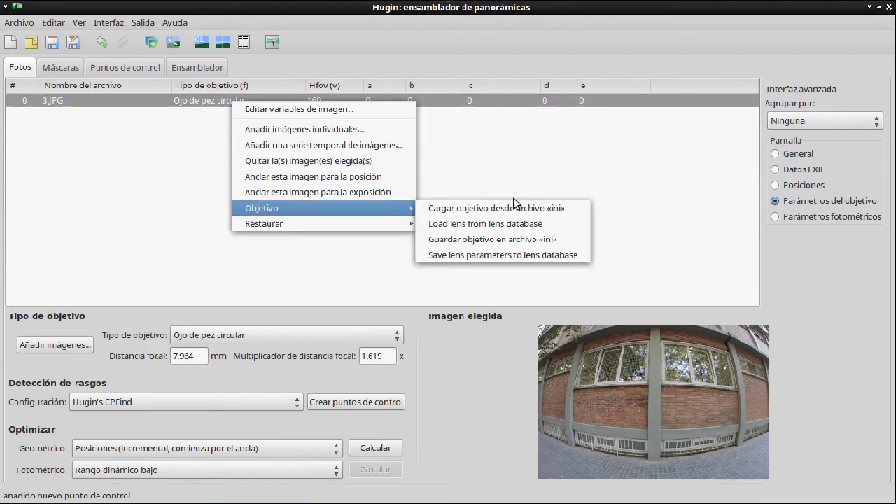
{"action": "left_click", "coordinate": [526, 224]}
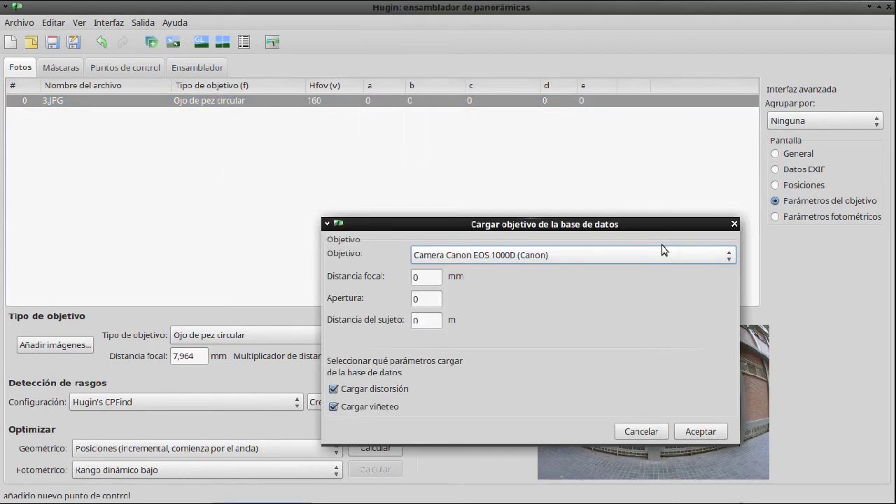
{"action": "left_click", "coordinate": [706, 256]}
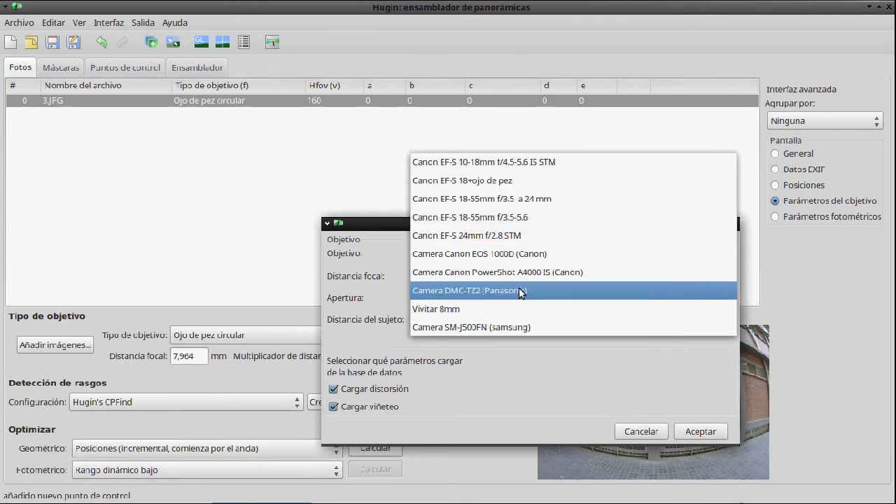
{"action": "left_click", "coordinate": [452, 310]}
{"action": "left_click", "coordinate": [701, 432]}
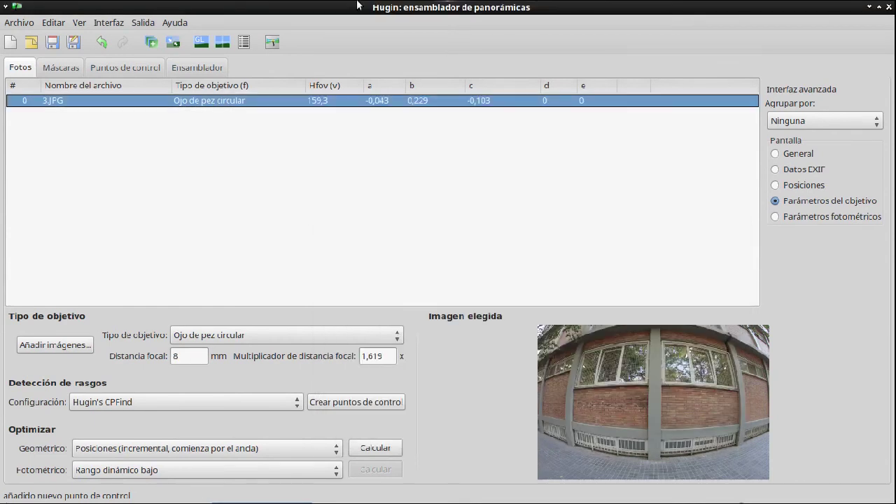
- Preview 3.JPG in Rectilínea projection with the field of view reduced to 154 × 128, and close the preview and quit the program
{"action": "left_click", "coordinate": [204, 42]}
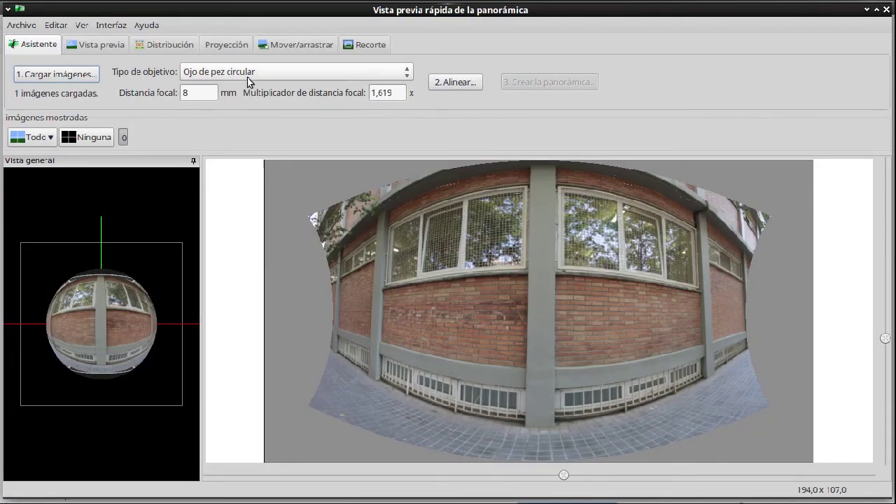
{"action": "left_click", "coordinate": [226, 44]}
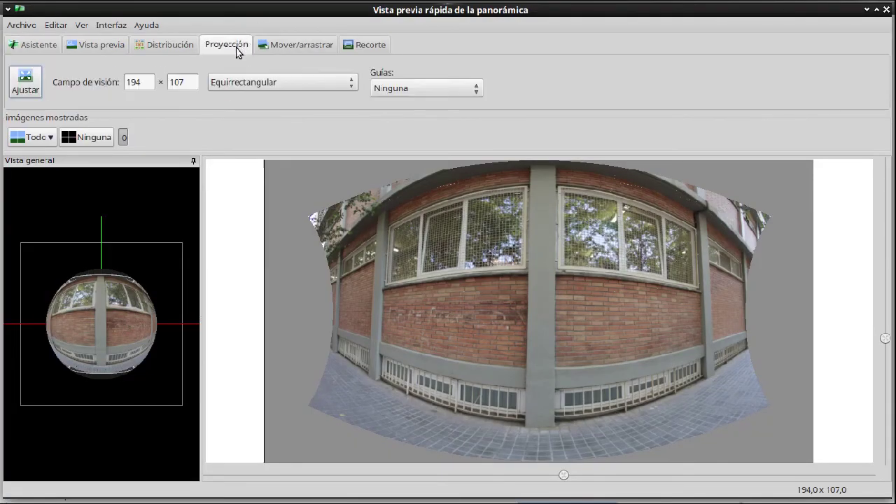
{"action": "left_click", "coordinate": [247, 83]}
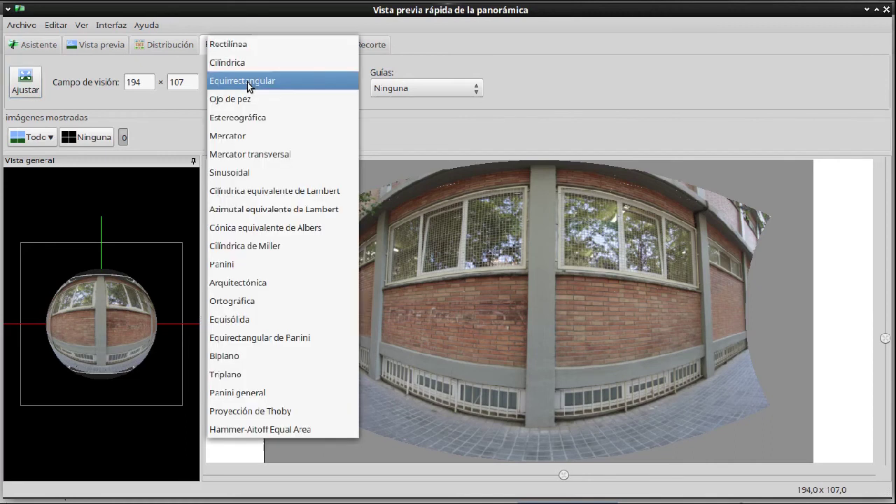
{"action": "left_click", "coordinate": [249, 44]}
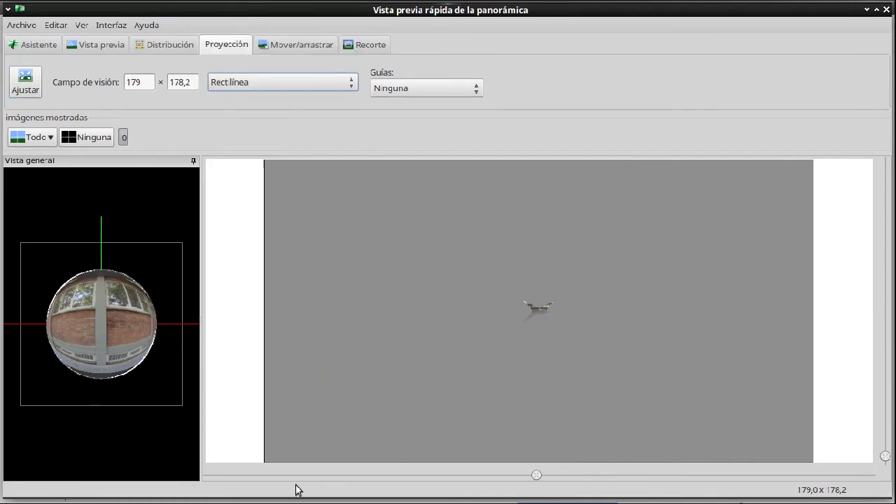
{"action": "left_click_drag", "start_coordinate": [537, 477], "coordinate": [518, 476]}
{"action": "left_click_drag", "start_coordinate": [883, 456], "coordinate": [887, 373]}
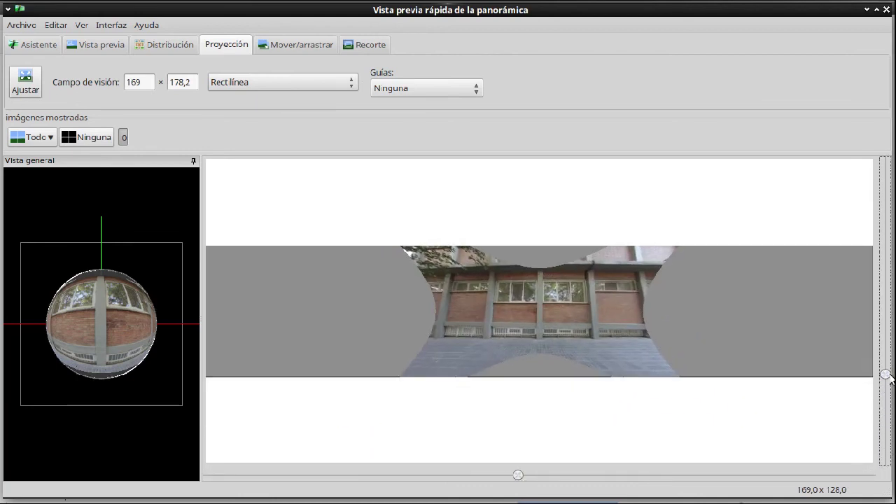
{"action": "left_click_drag", "start_coordinate": [523, 477], "coordinate": [490, 478]}
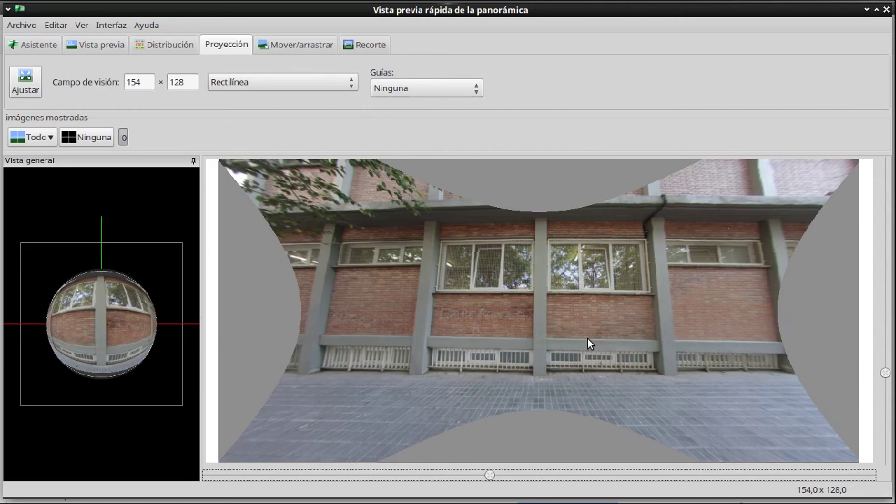
{"action": "left_click", "coordinate": [887, 17]}
{"action": "key", "text": "ctrl+q"}
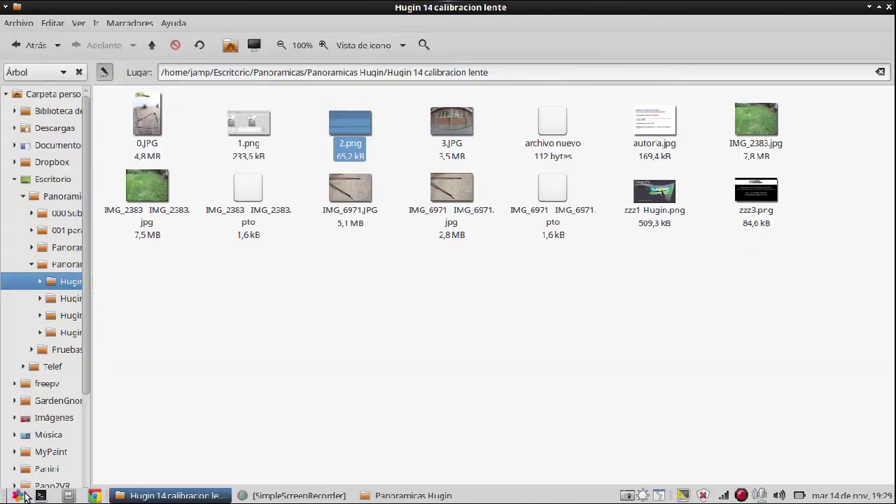
- Launch the Hugin lens calibration GUI and add 3.JPG as the image with straight lines
{"action": "left_click", "coordinate": [15, 496]}
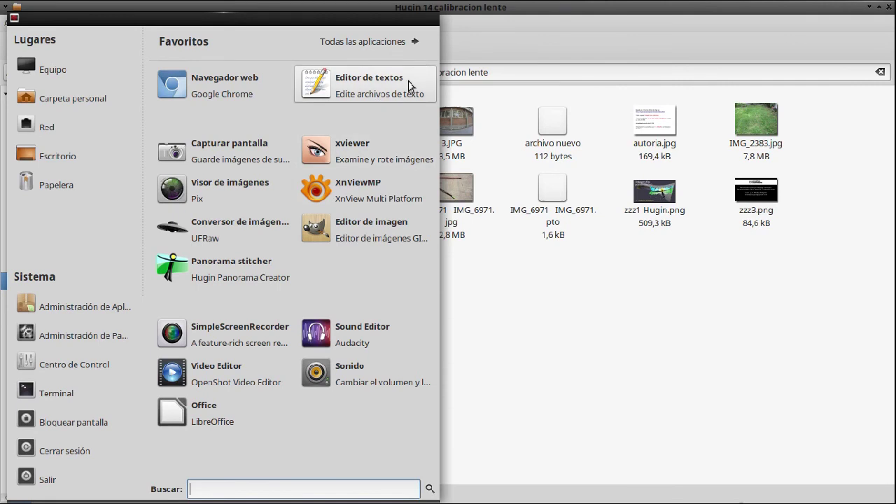
{"action": "left_click", "coordinate": [386, 44]}
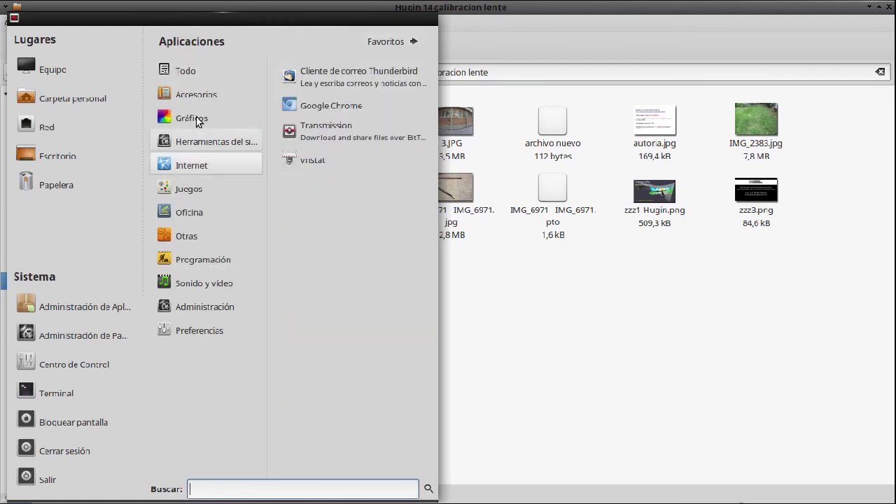
{"action": "mouse_move", "coordinate": [197, 123]}
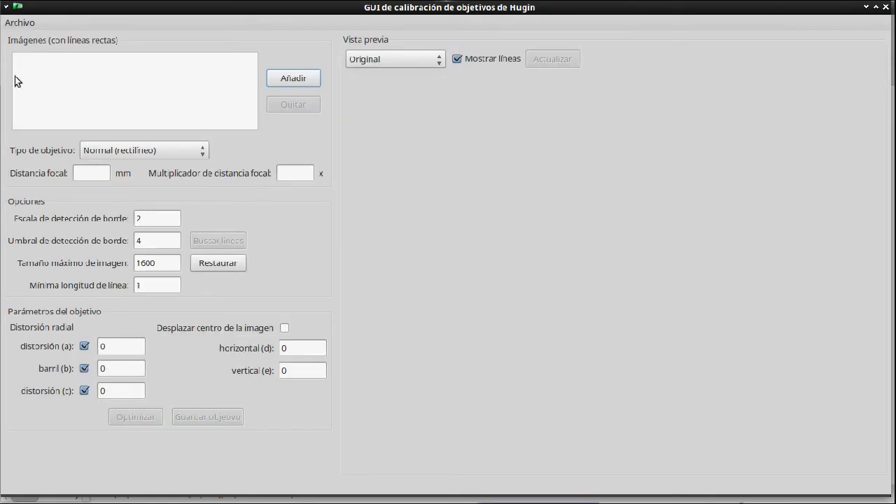
{"action": "left_click", "coordinate": [291, 76]}
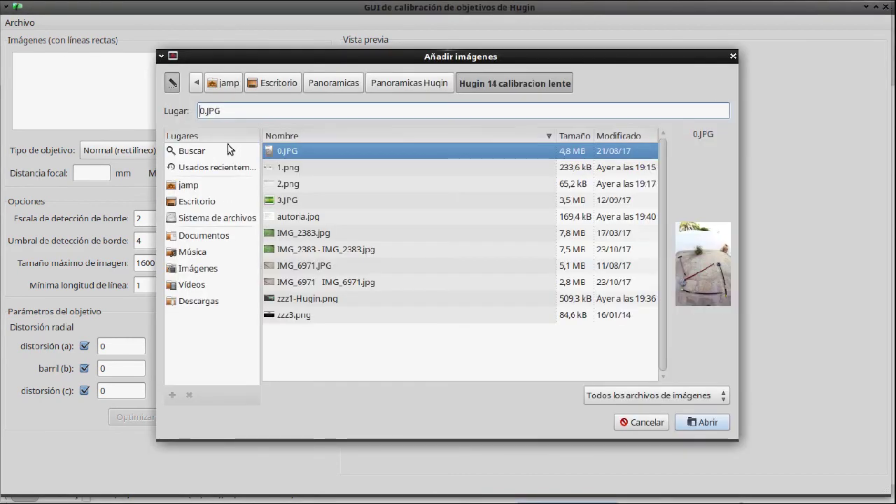
{"action": "left_click", "coordinate": [378, 200]}
{"action": "left_click", "coordinate": [702, 422]}
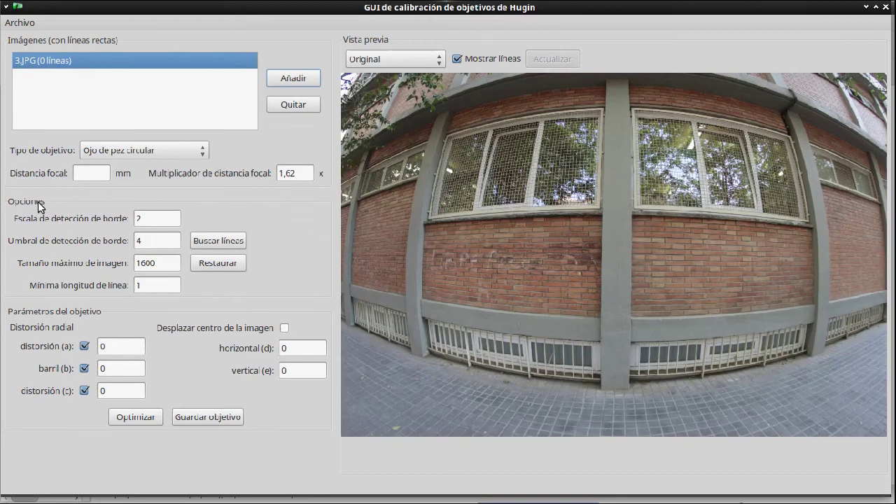
- Set the lens type for 3.JPG to full-frame fisheye and its focal length to 8 mm
{"action": "left_click", "coordinate": [199, 149]}
{"action": "left_click", "coordinate": [195, 175]}
{"action": "left_click", "coordinate": [92, 174]}
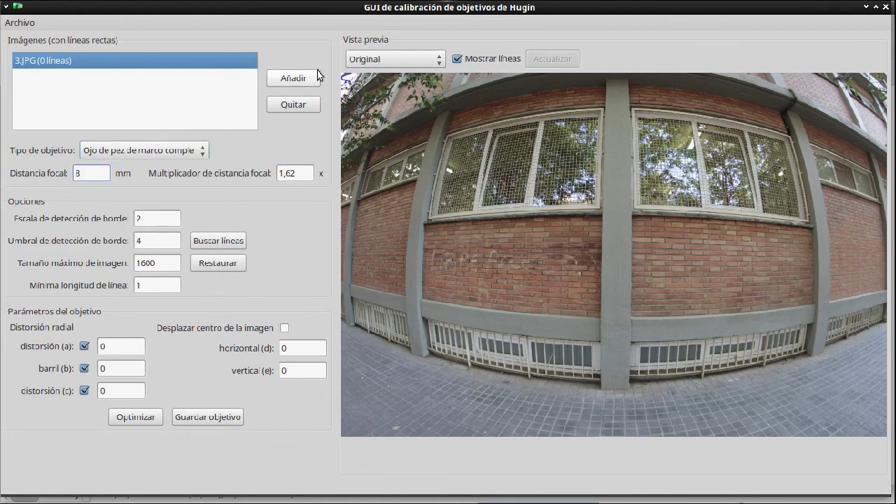
- Run the line search on 3.JPG and try to optimize the radial distortion parameters
{"action": "left_click", "coordinate": [234, 241]}
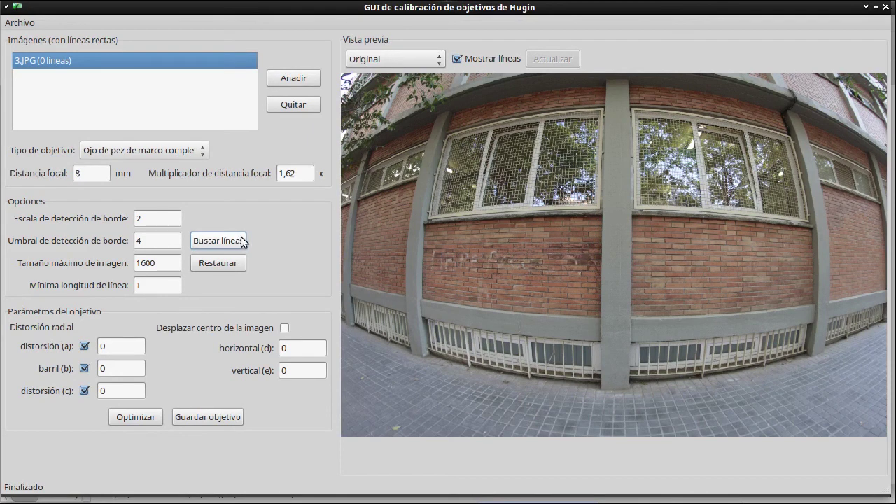
{"action": "left_click", "coordinate": [437, 60]}
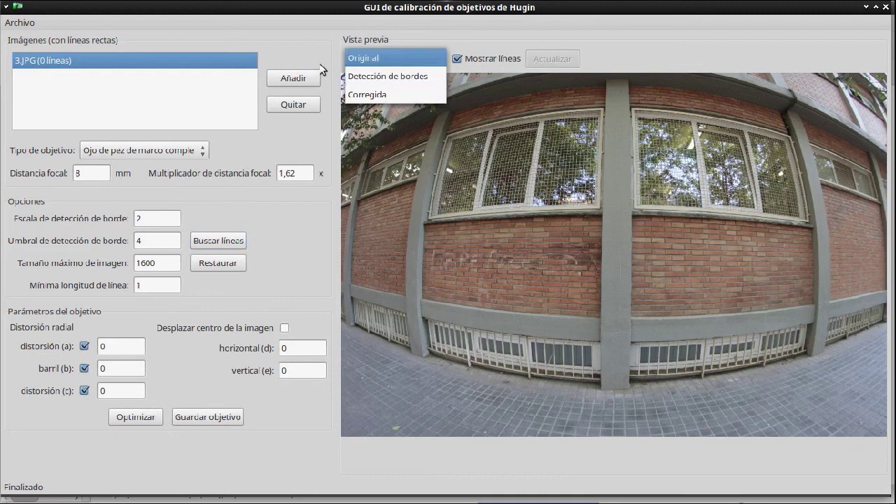
{"action": "left_click", "coordinate": [213, 245]}
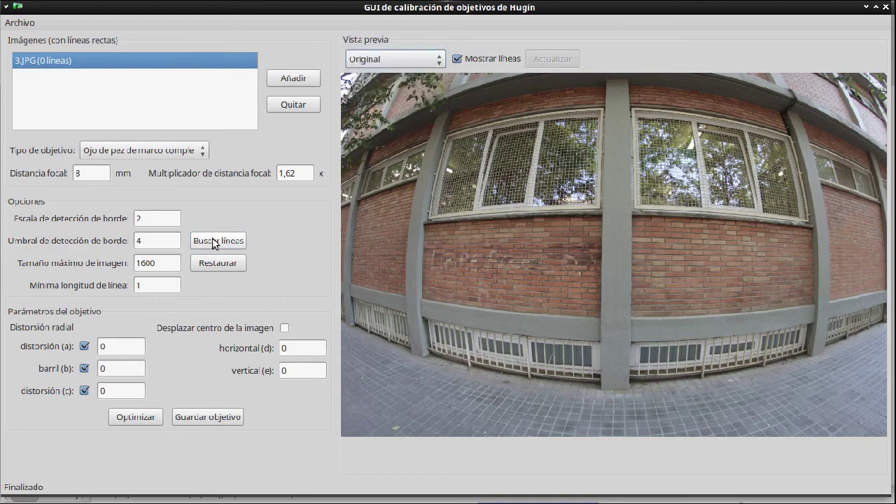
{"action": "left_click", "coordinate": [145, 423]}
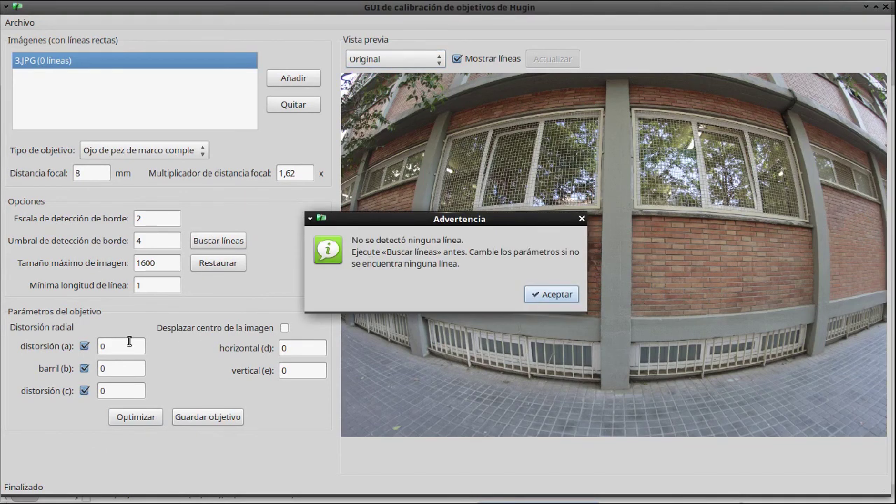
{"action": "left_click", "coordinate": [558, 294]}
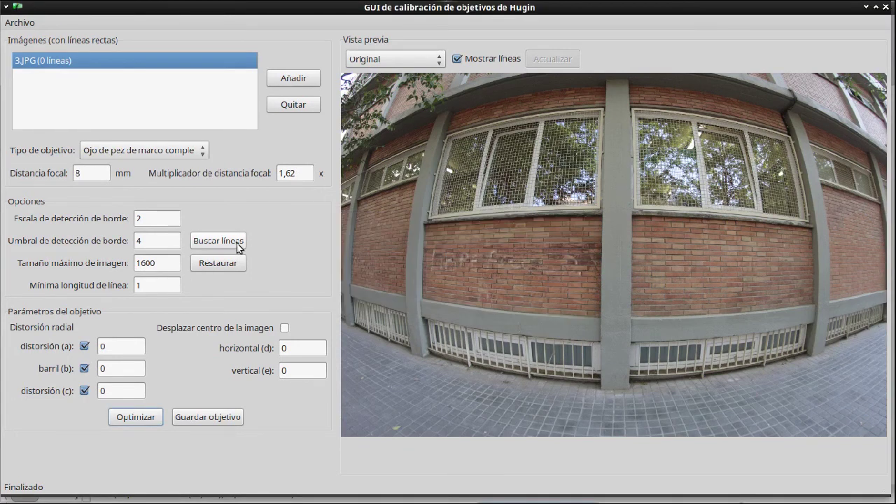
- Repeat the line search on 3.JPG and switch the preview to Detección de bordes
{"action": "left_click", "coordinate": [238, 245]}
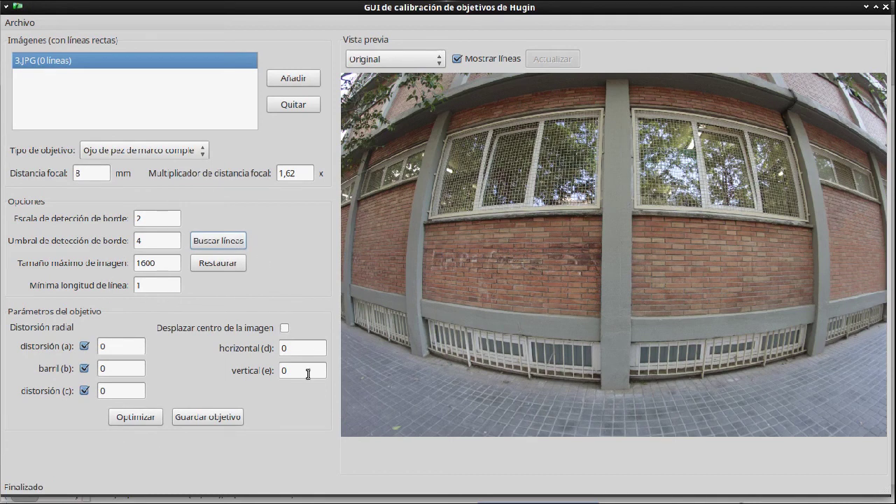
{"action": "left_click", "coordinate": [428, 66]}
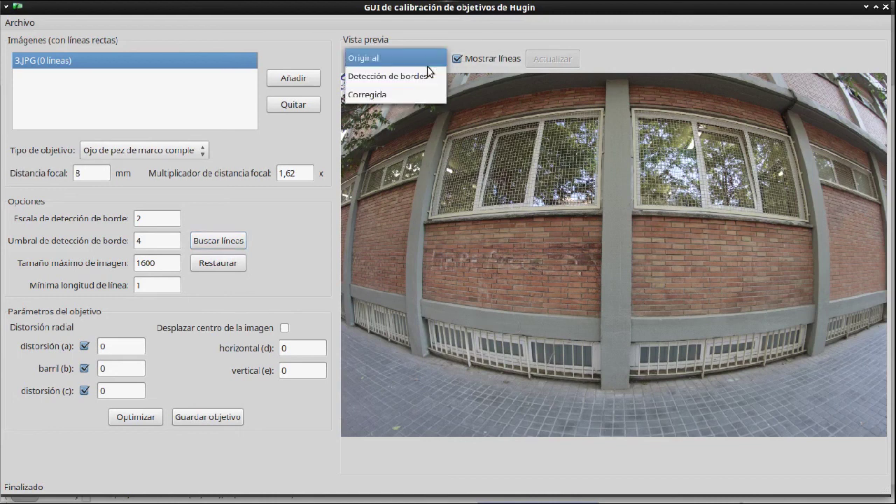
{"action": "left_click", "coordinate": [391, 76]}
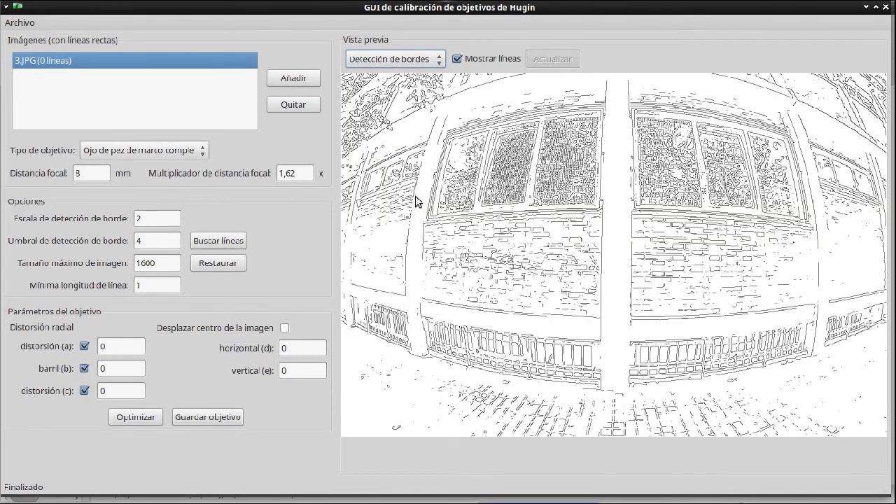
- Retry the line search and the lens optimization with the edge preview shown, and close the calibration tool
{"action": "left_click", "coordinate": [236, 244]}
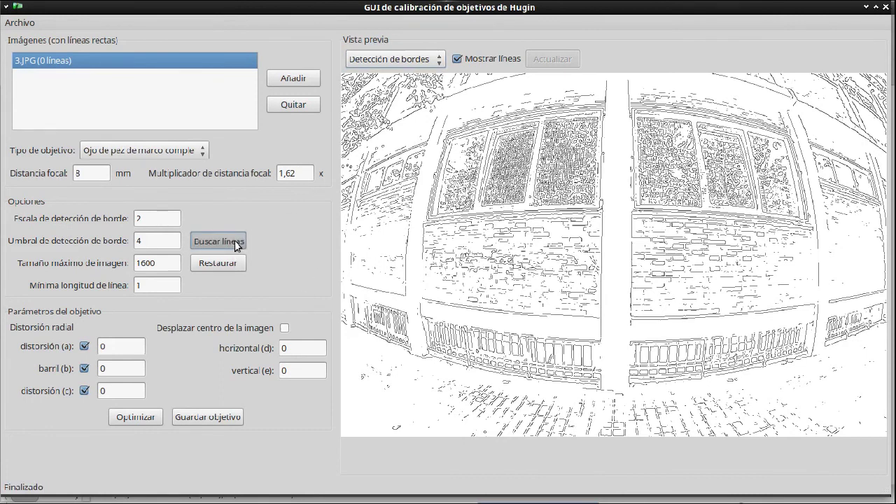
{"action": "left_click", "coordinate": [127, 417]}
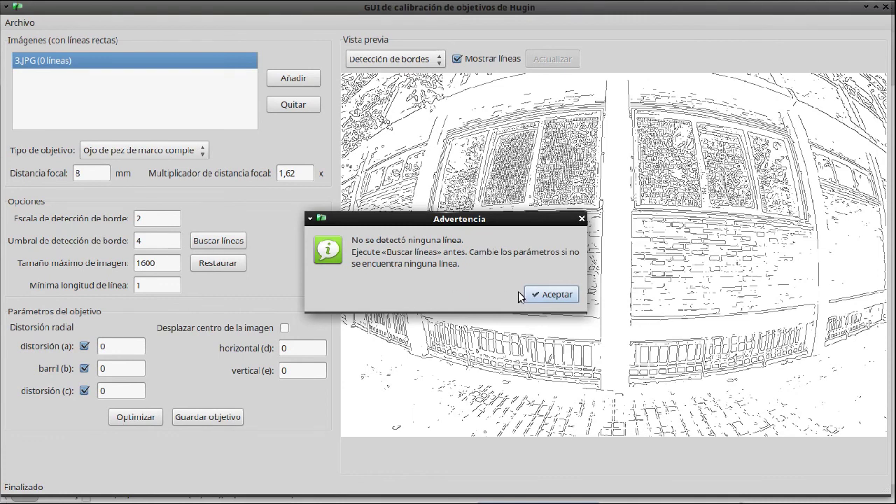
{"action": "left_click", "coordinate": [551, 295]}
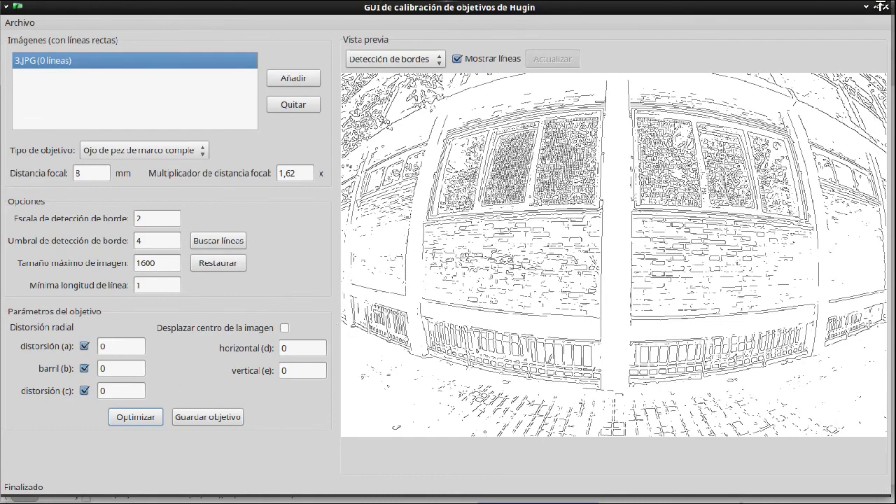
{"action": "left_click", "coordinate": [884, 7]}
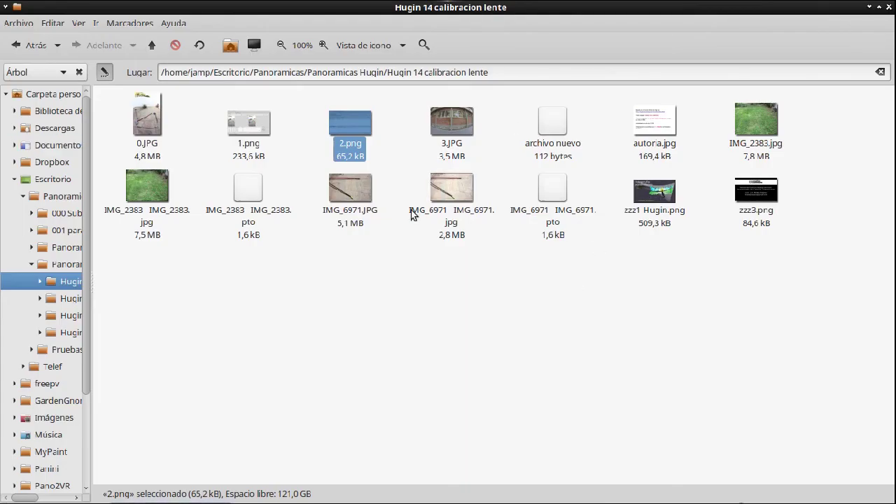